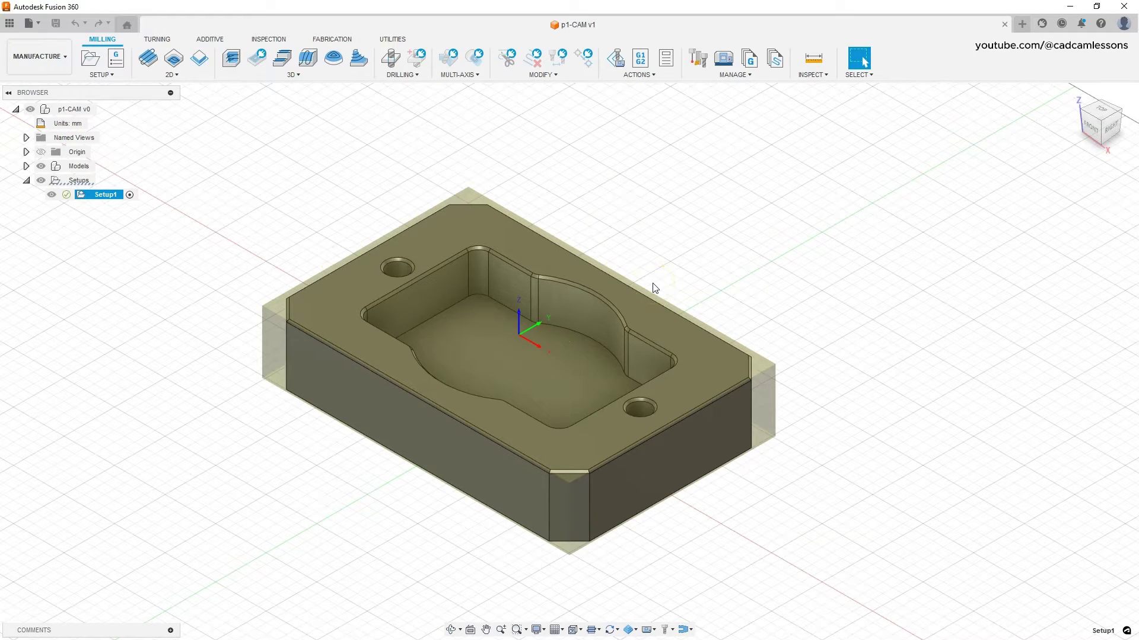
# Step: Use the ViewCube's FRONT face to view the pocketed block straight on from the front
pyautogui.click(324, 191)
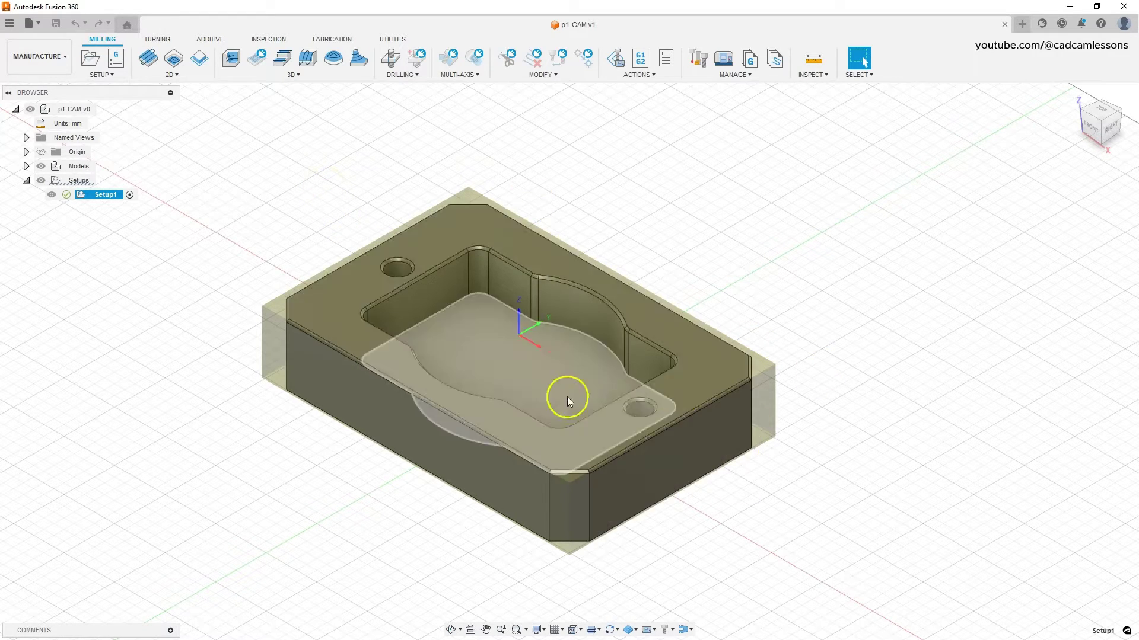
pyautogui.click(1080, 145)
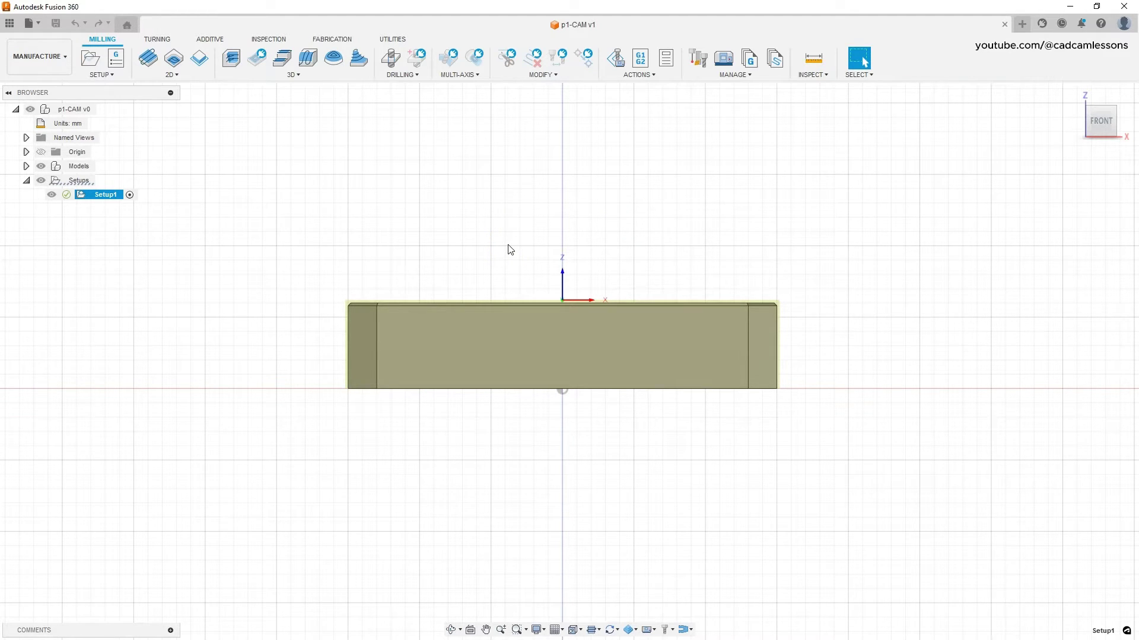
# Step: Start a new 2D Face operation for Setup1 with the Fusion 360 Library tools shown
pyautogui.click(146, 67)
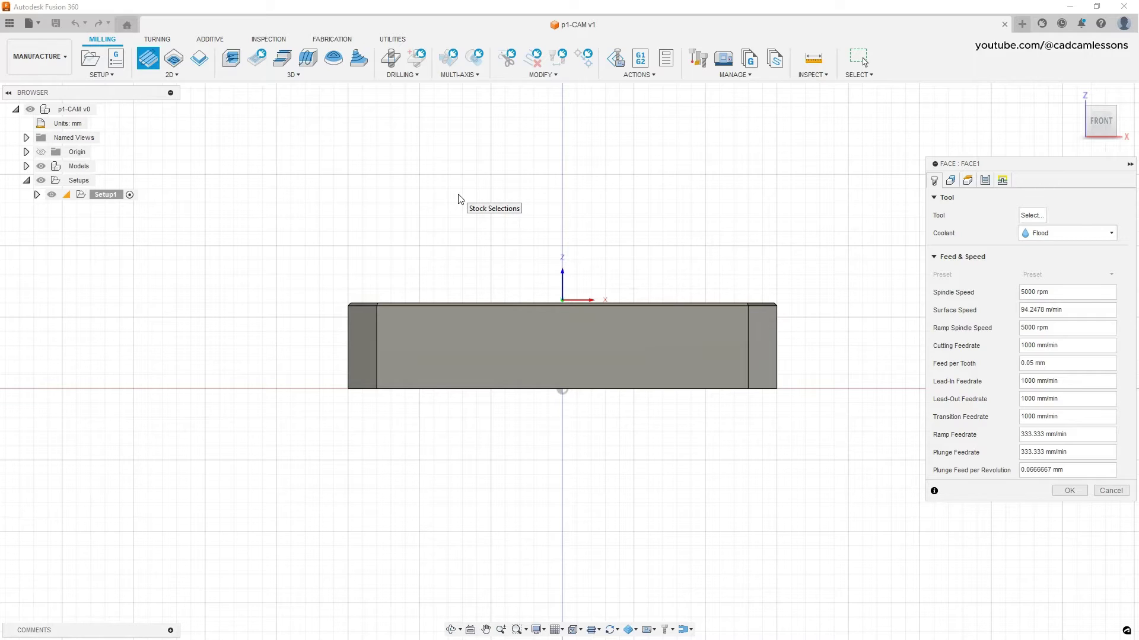
pyautogui.click(875, 264)
# Step: Assign the 1 - Ø50mm face mill, filtered by Face mill type, and keep Flood coolant
pyautogui.click(1034, 215)
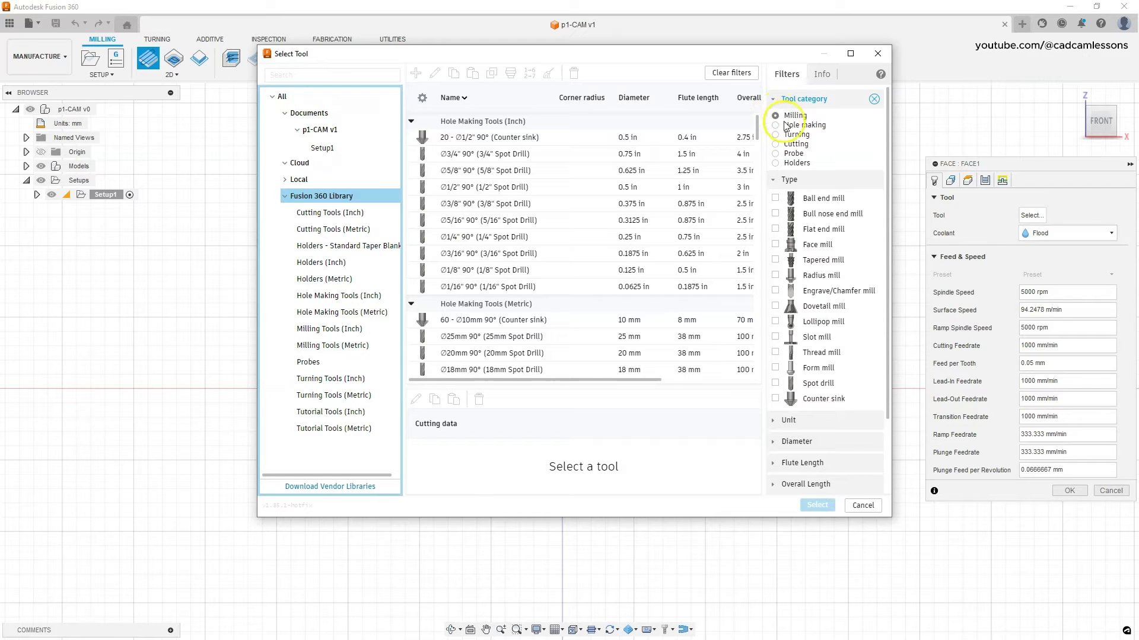
pyautogui.click(775, 245)
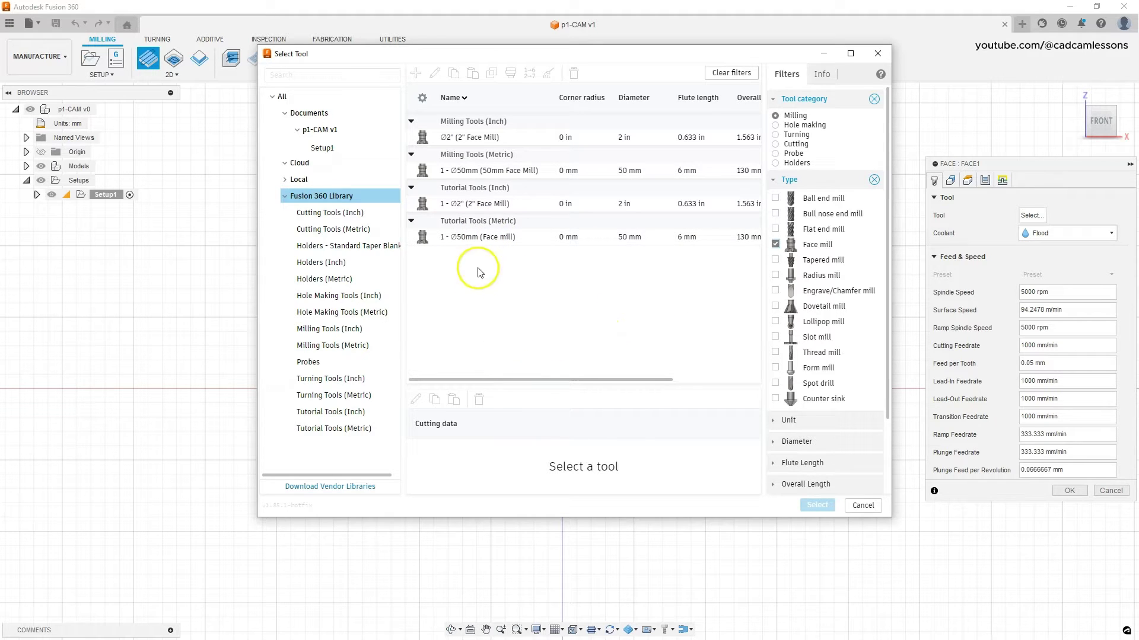
pyautogui.click(468, 246)
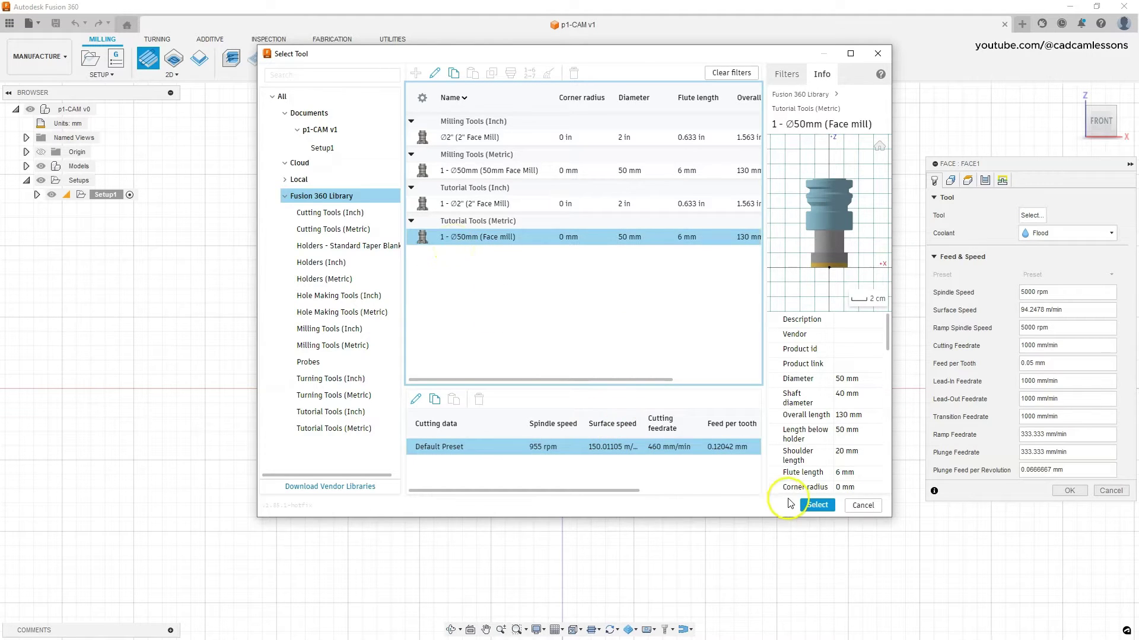
pyautogui.click(809, 507)
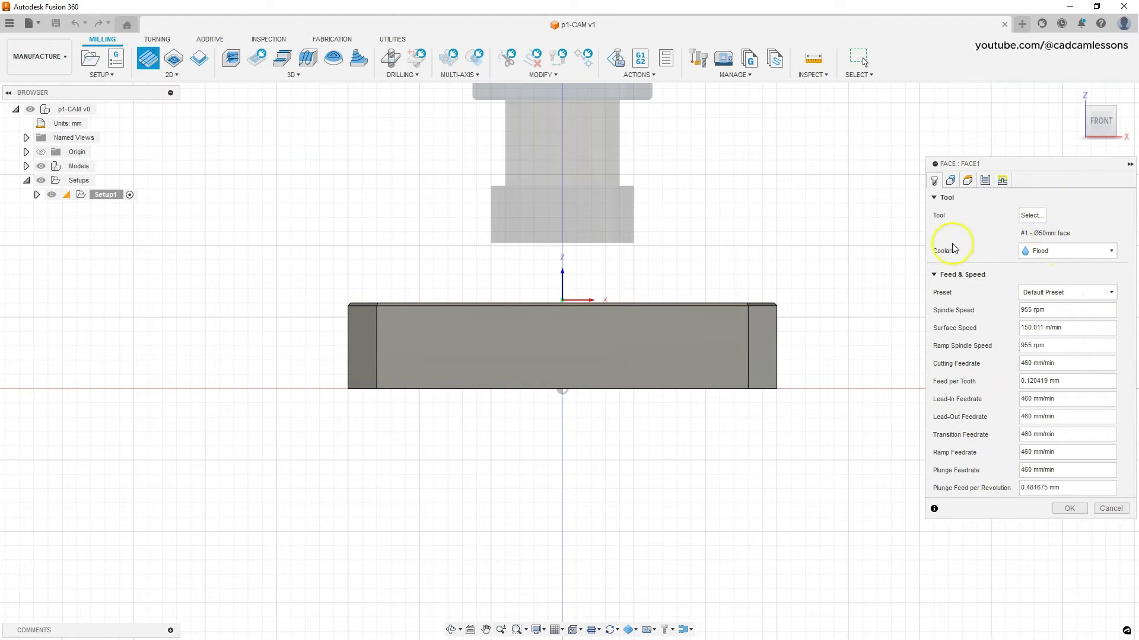
pyautogui.click(1059, 255)
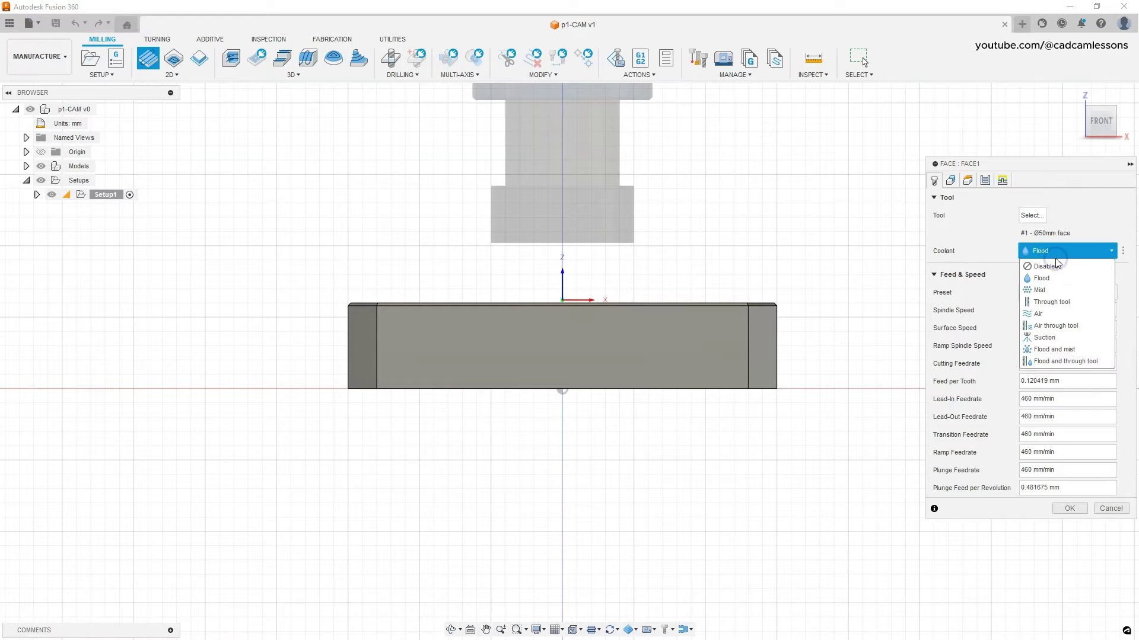
pyautogui.click(1056, 259)
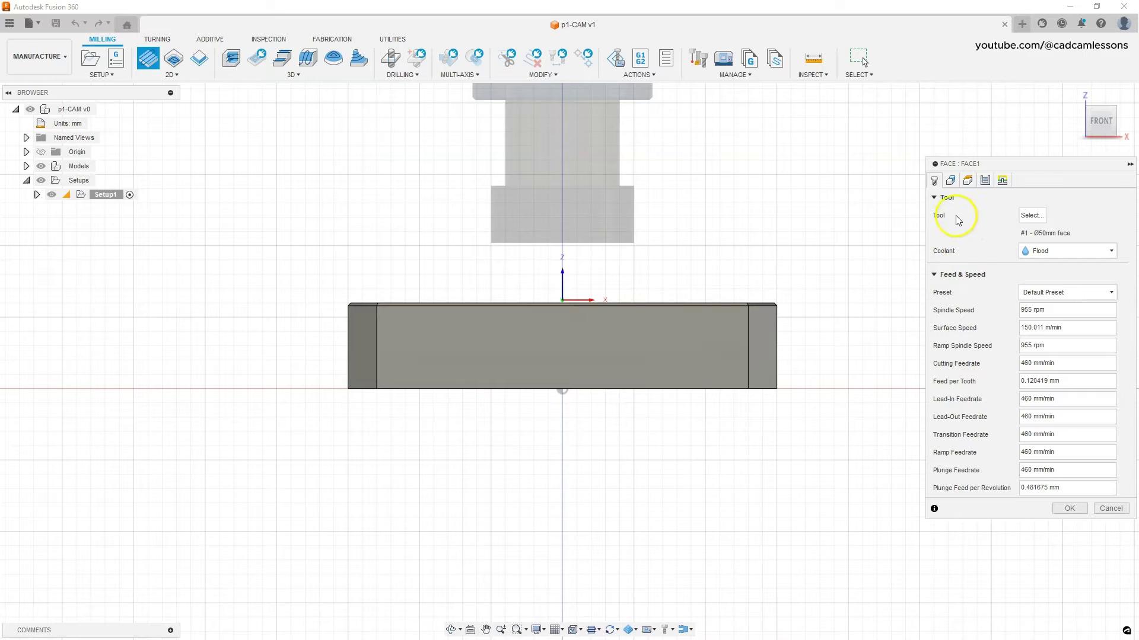
# Step: Show Face1's Geometry settings and orbit to a top isometric view of the block
pyautogui.click(951, 181)
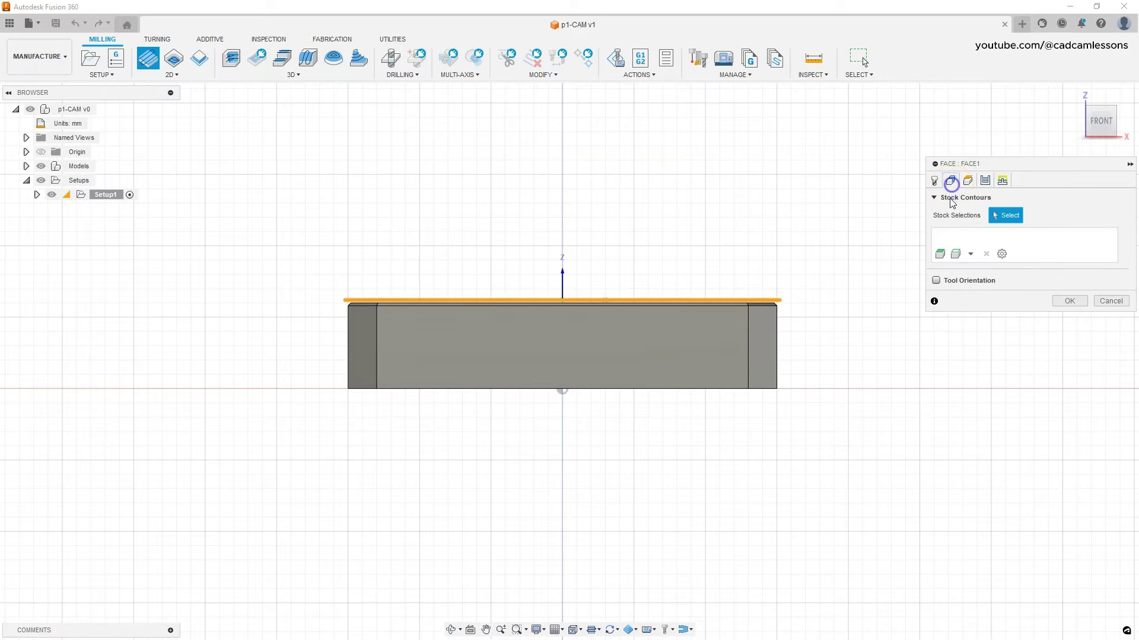
pyautogui.keyDown('shift'); pyautogui.moveTo(780, 261); pyautogui.dragTo(753, 331, button='middle'); pyautogui.keyUp('shift')
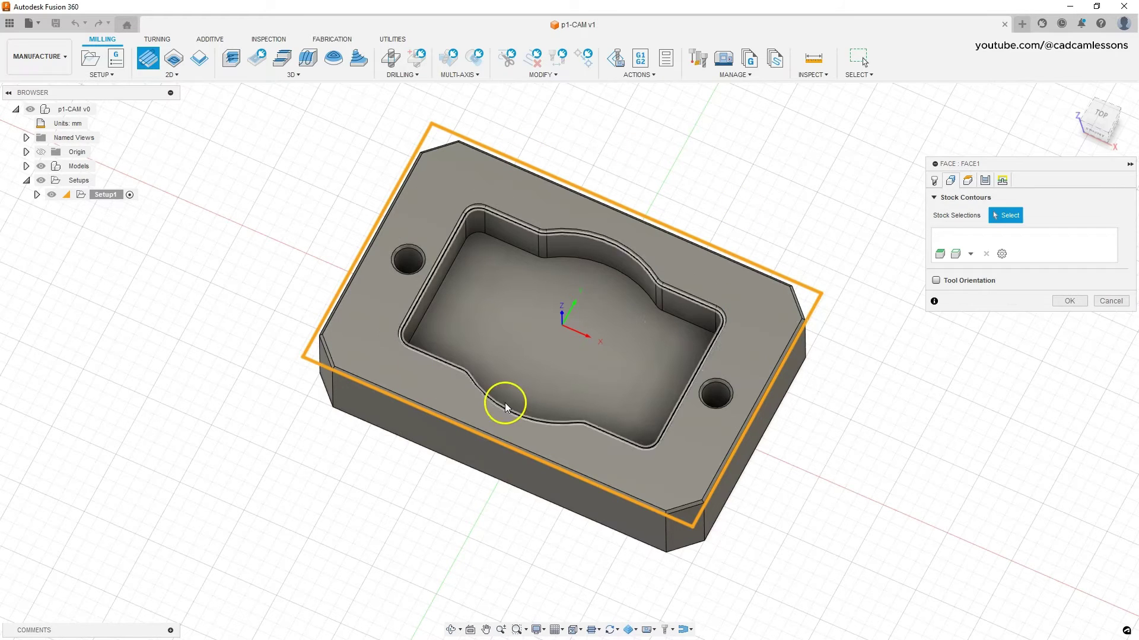
# Step: Review Face1's Heights from a low front angle, leaving the top offset at 0 mm
pyautogui.click(967, 180)
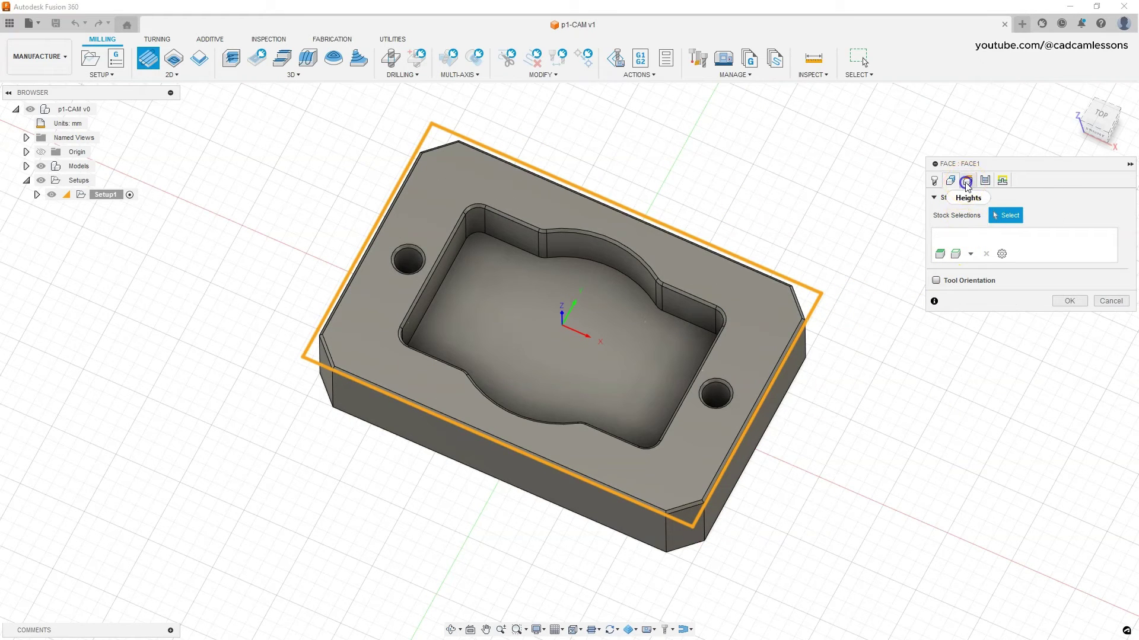
pyautogui.keyDown('shift'); pyautogui.moveTo(750, 256); pyautogui.dragTo(702, 281, button='middle'); pyautogui.keyUp('shift')
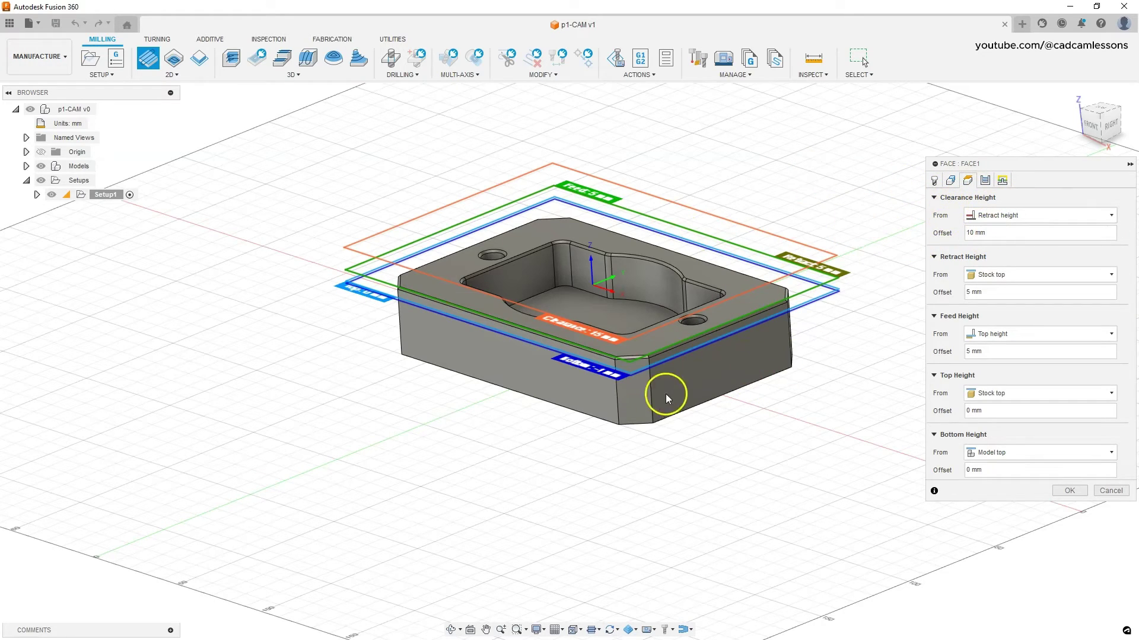
pyautogui.keyDown('shift'); pyautogui.moveTo(665, 394); pyautogui.dragTo(651, 376, button='middle'); pyautogui.keyUp('shift')
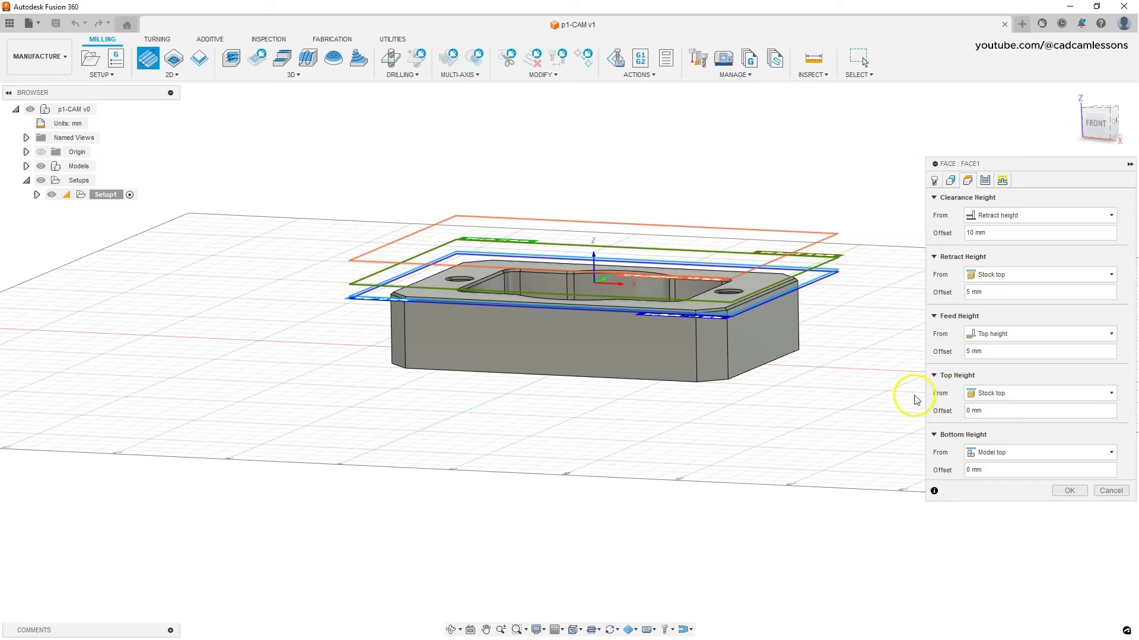
pyautogui.click(986, 405)
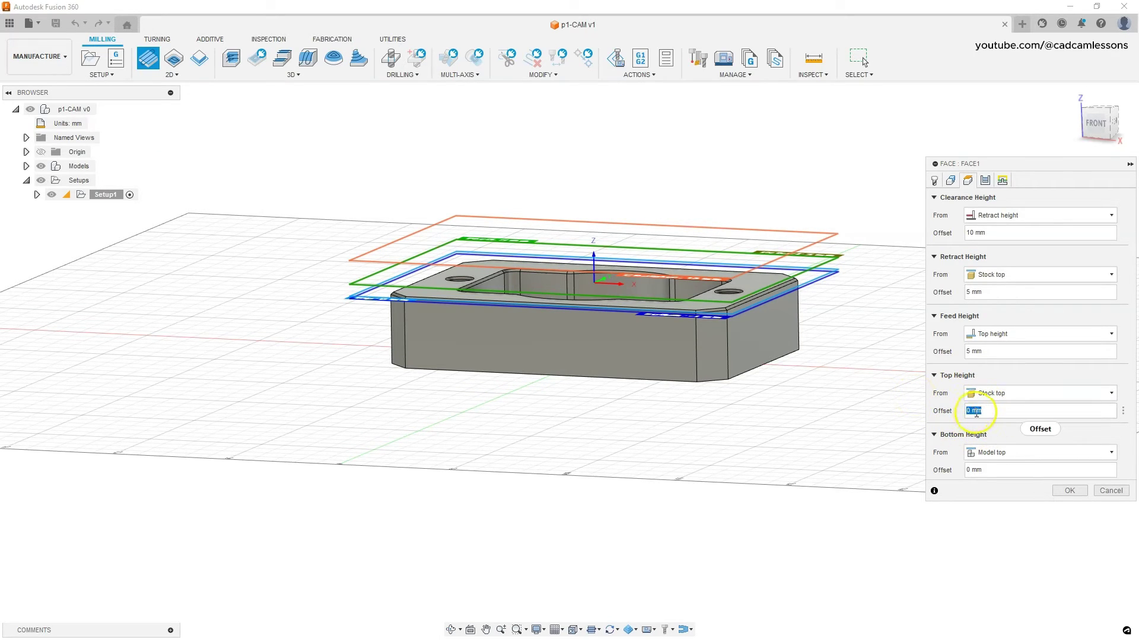
pyautogui.click(951, 410)
pyautogui.click(740, 268)
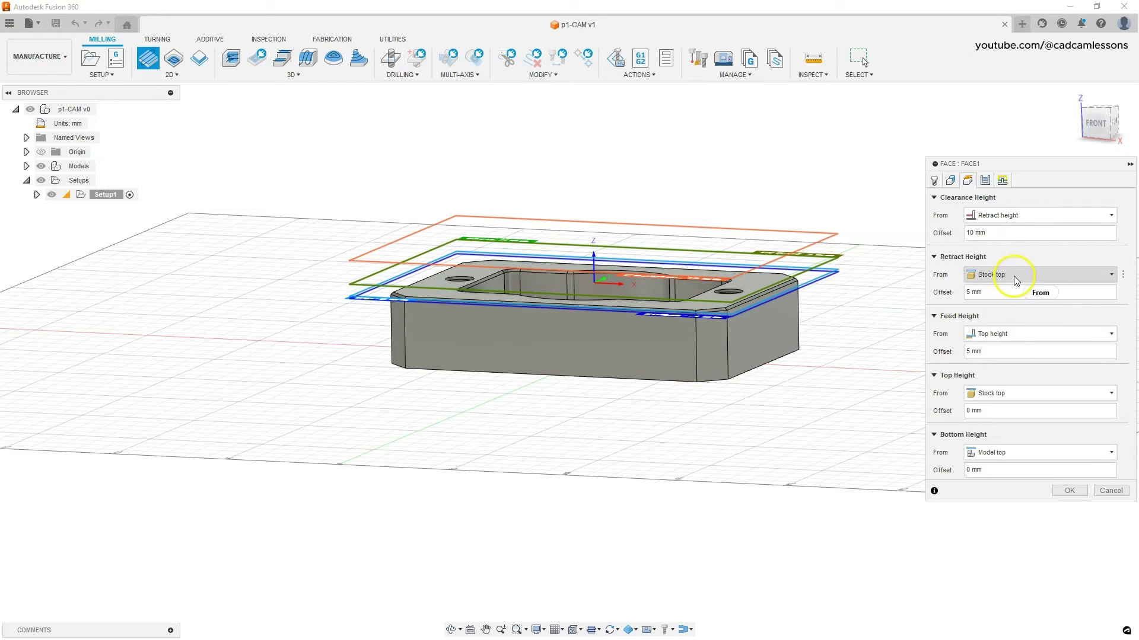
# Step: Keep retract height measured from stock top and view the height planes from the front
pyautogui.click(970, 275)
pyautogui.click(978, 276)
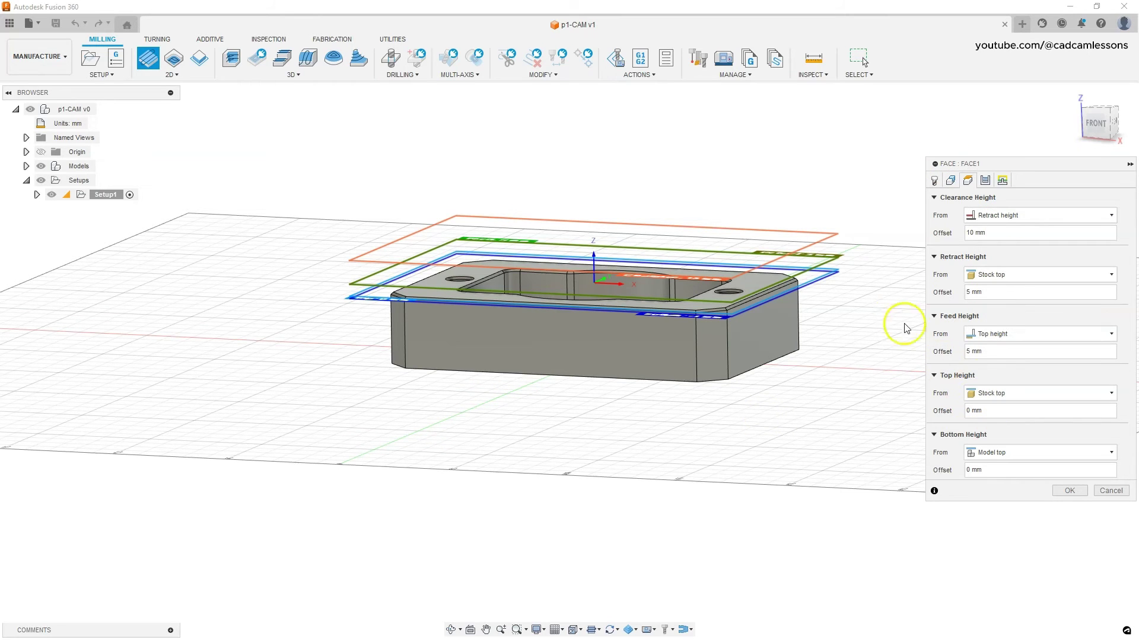
pyautogui.click(1096, 122)
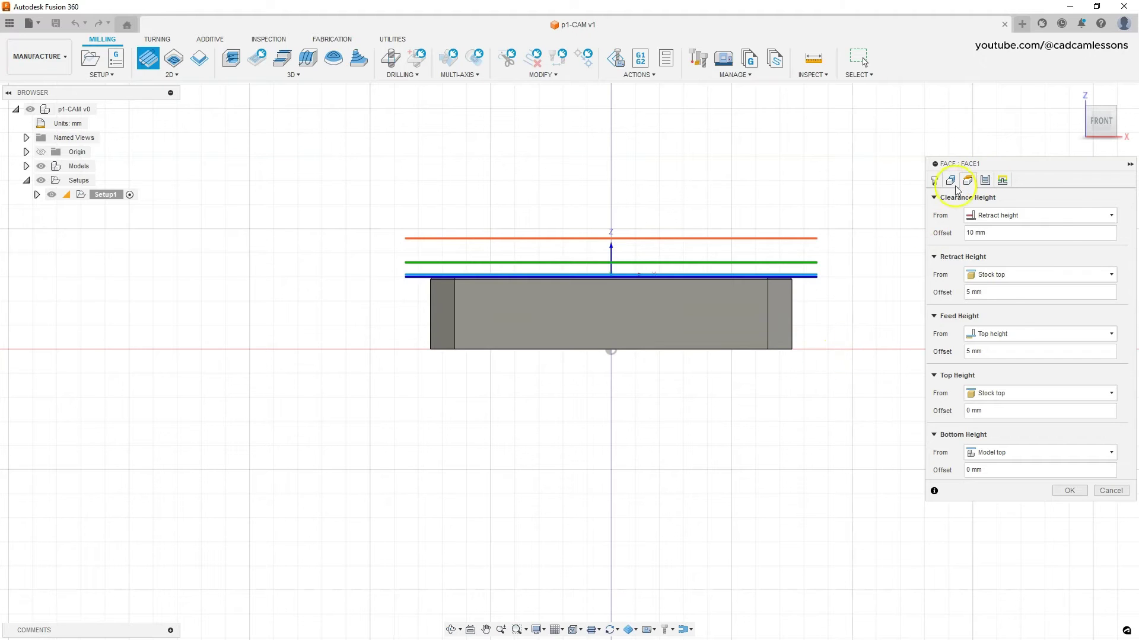
# Step: Keep a 35 mm stepover with Both ways direction and generate the toolpath
pyautogui.click(984, 181)
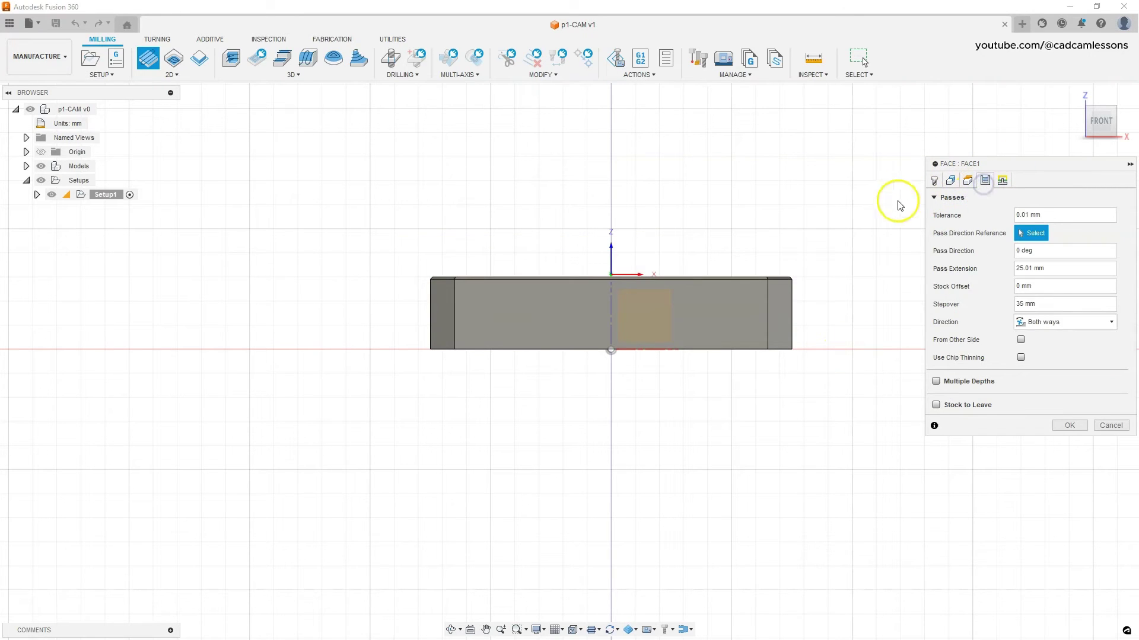
pyautogui.keyDown('shift'); pyautogui.moveTo(788, 231); pyautogui.dragTo(748, 233, button='middle'); pyautogui.keyUp('shift')
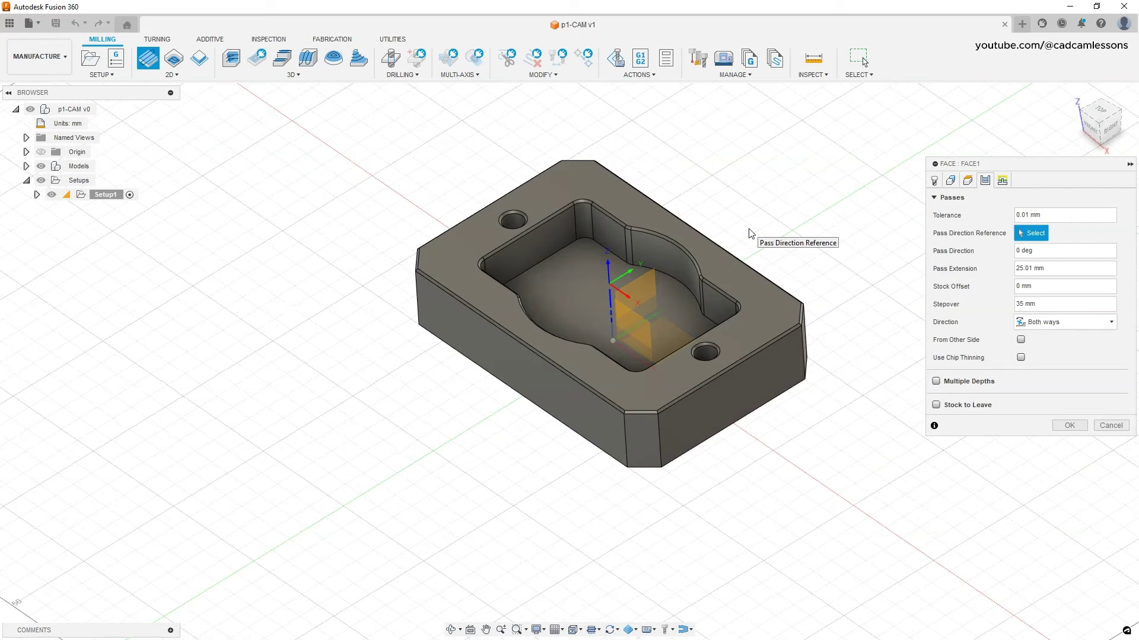
pyautogui.click(803, 257)
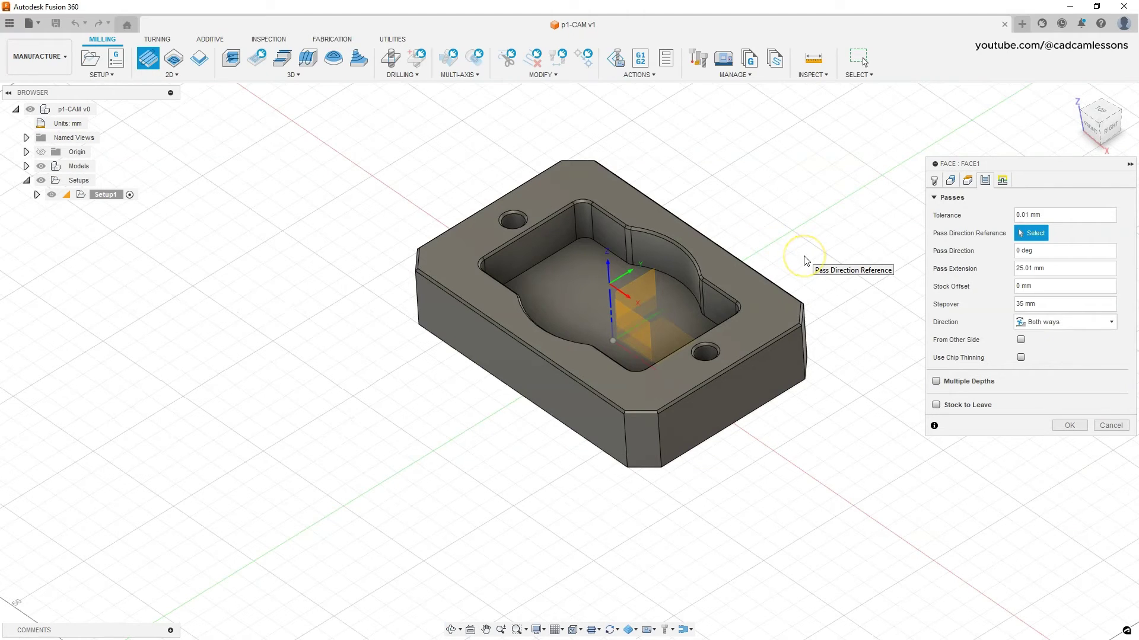
pyautogui.click(1070, 429)
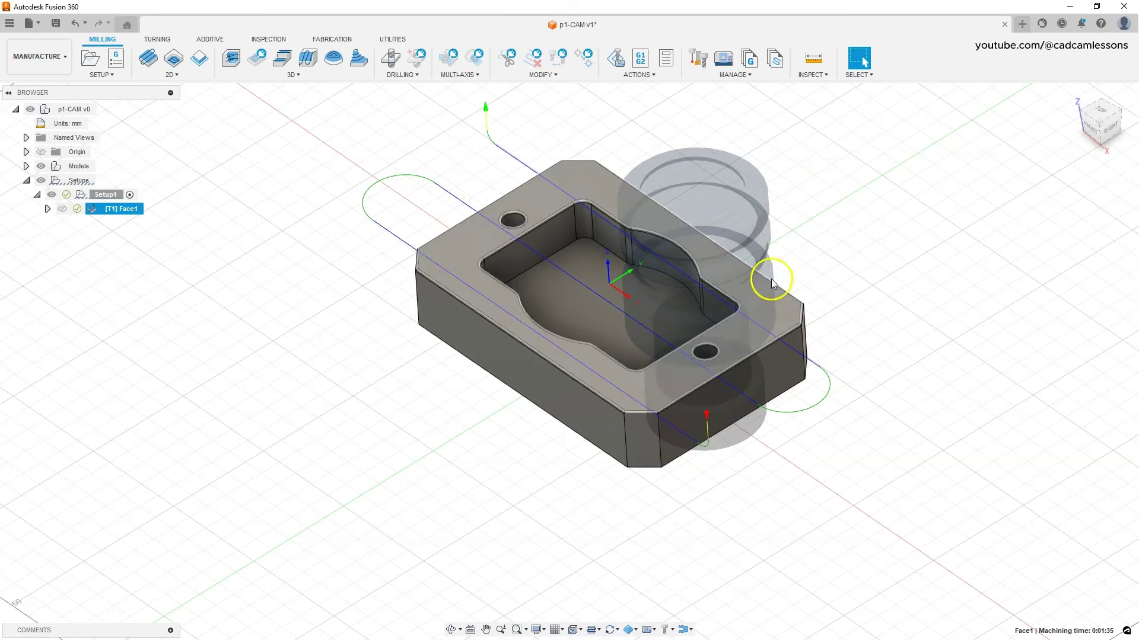
# Step: Reopen Face1's pass settings and regenerate the toolpath without changes
pyautogui.rightClick(91, 209)
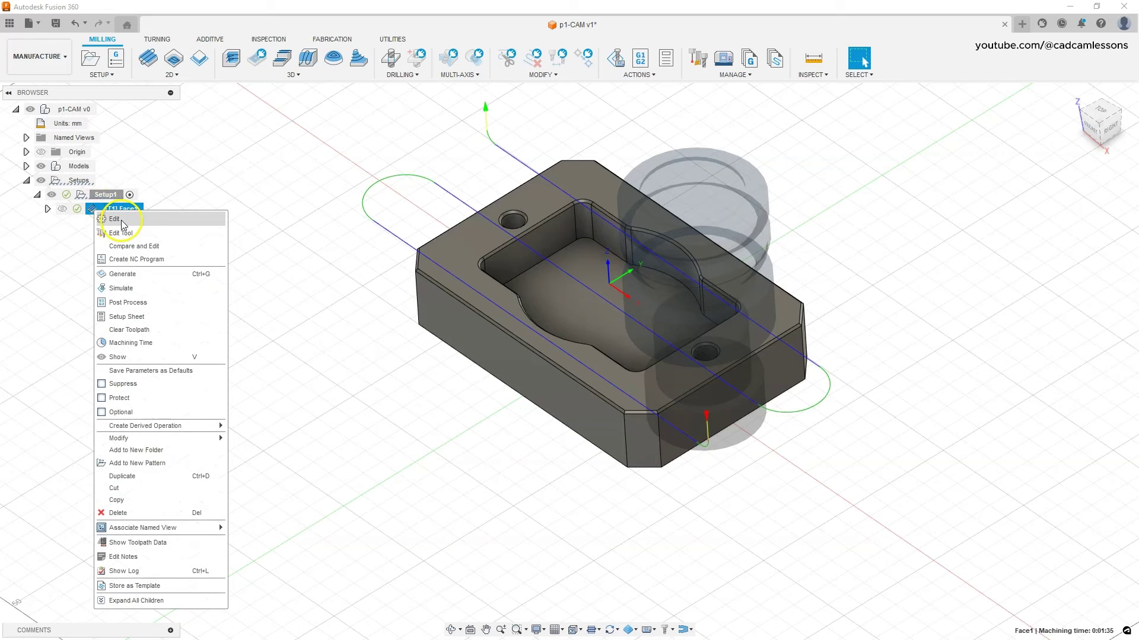
pyautogui.click(122, 220)
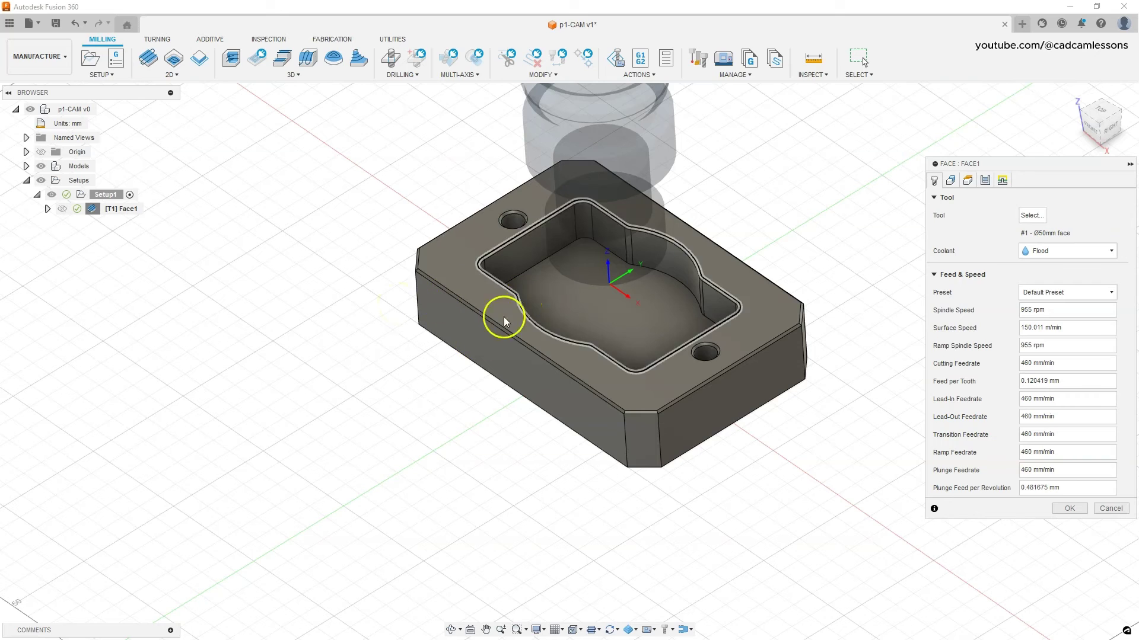
pyautogui.click(985, 181)
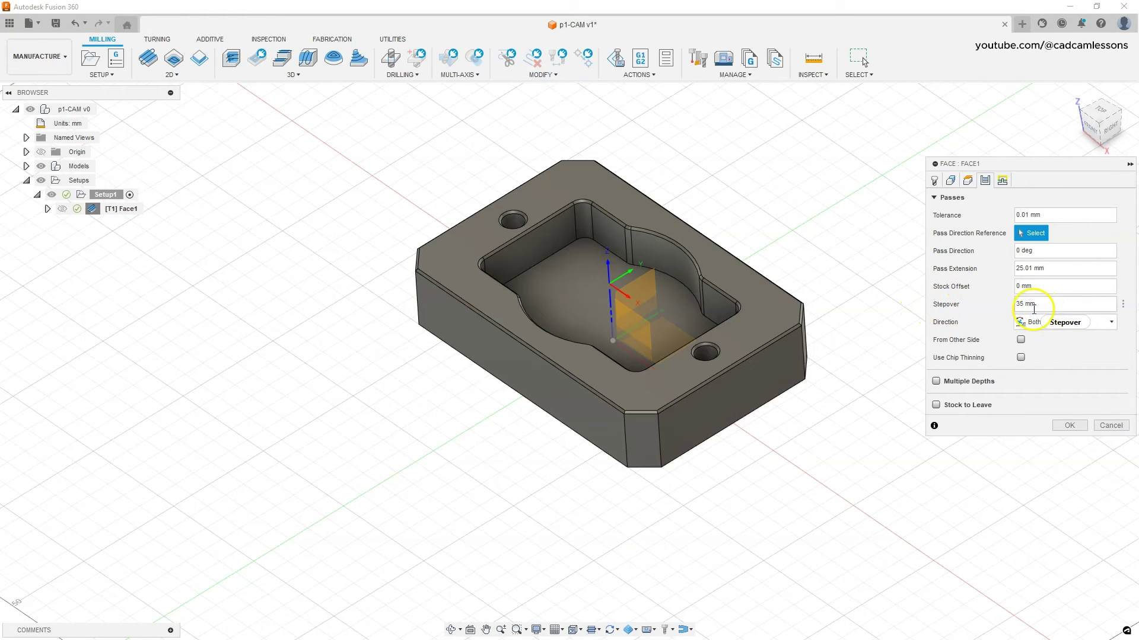
pyautogui.click(1069, 425)
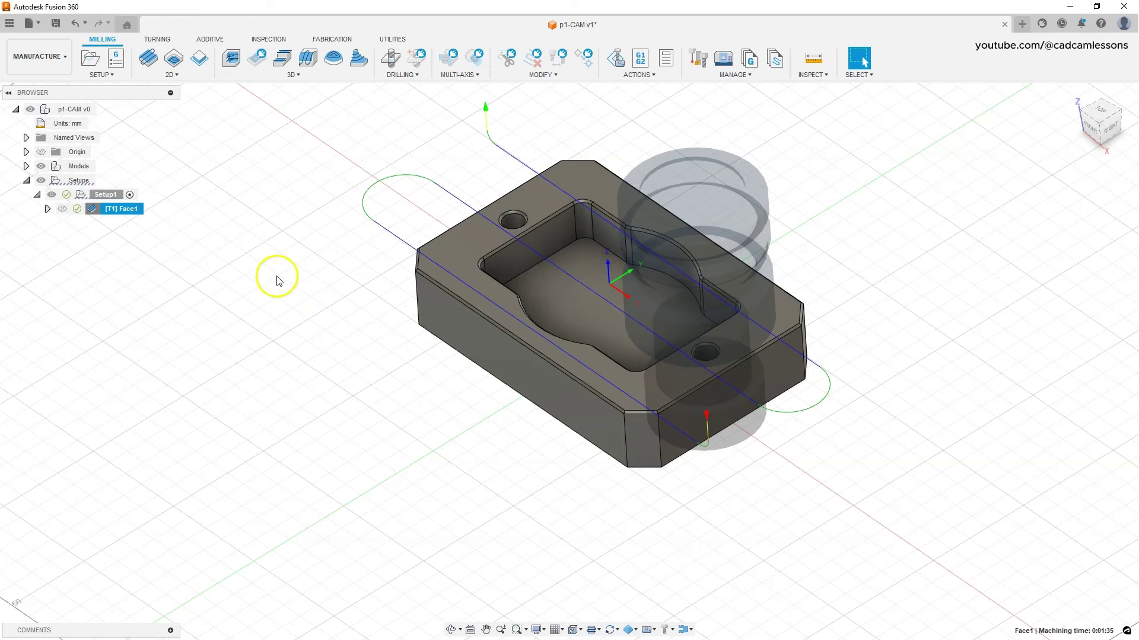
# Step: Change Face1's stepover to 15 mm and regenerate the denser facing toolpath
pyautogui.rightClick(89, 209)
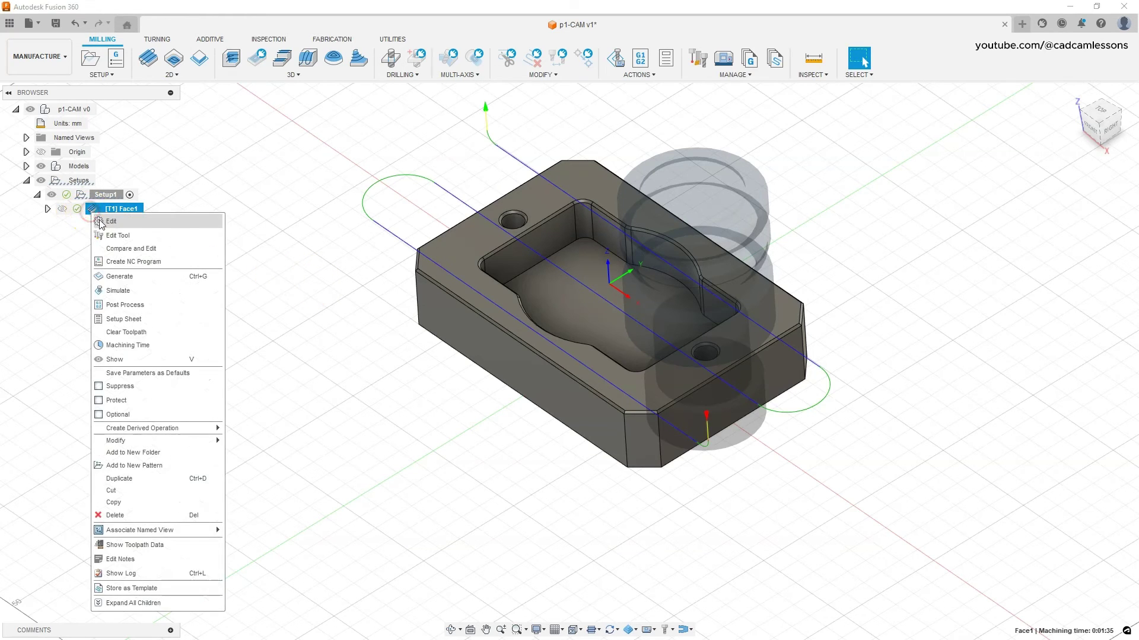
pyautogui.click(110, 221)
pyautogui.click(1002, 180)
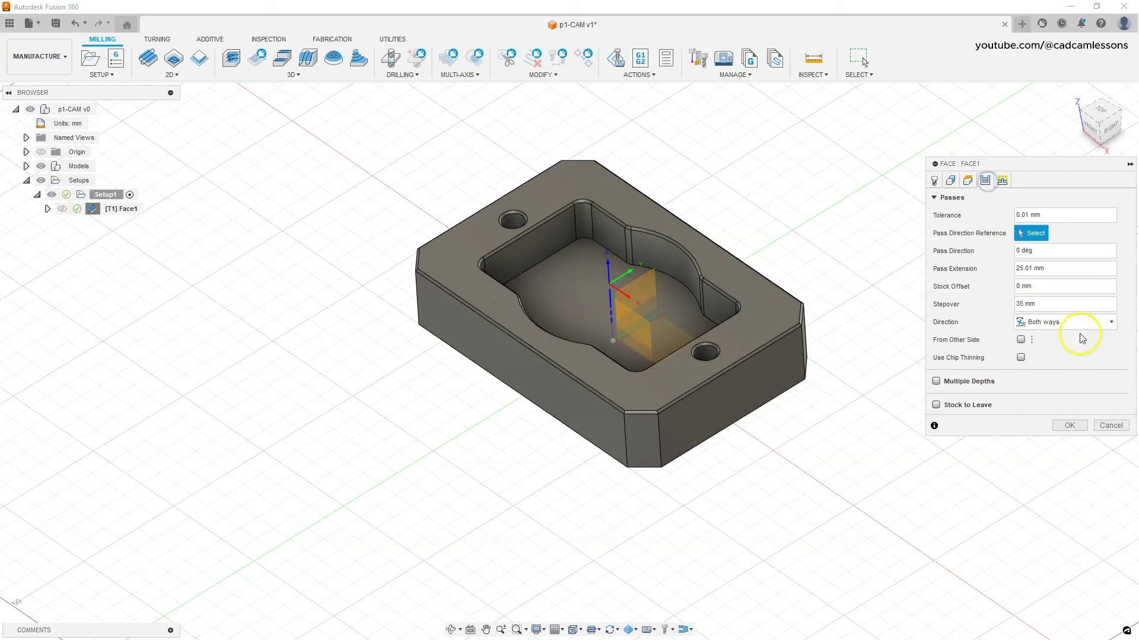
pyautogui.doubleClick(1023, 305)
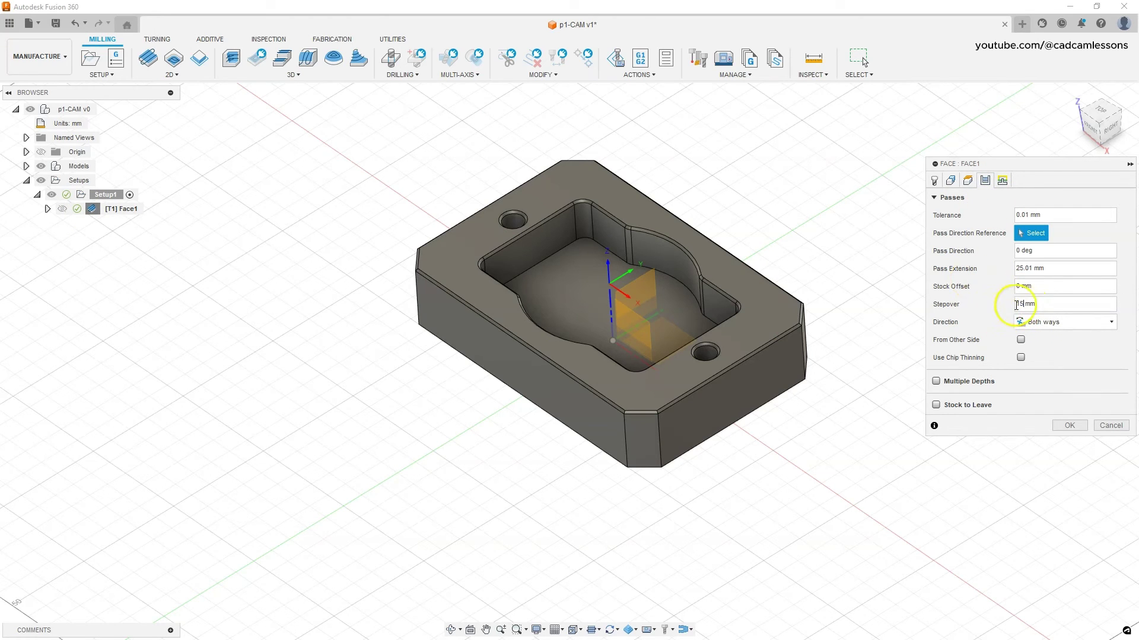
pyautogui.write('15')
pyautogui.click(1070, 426)
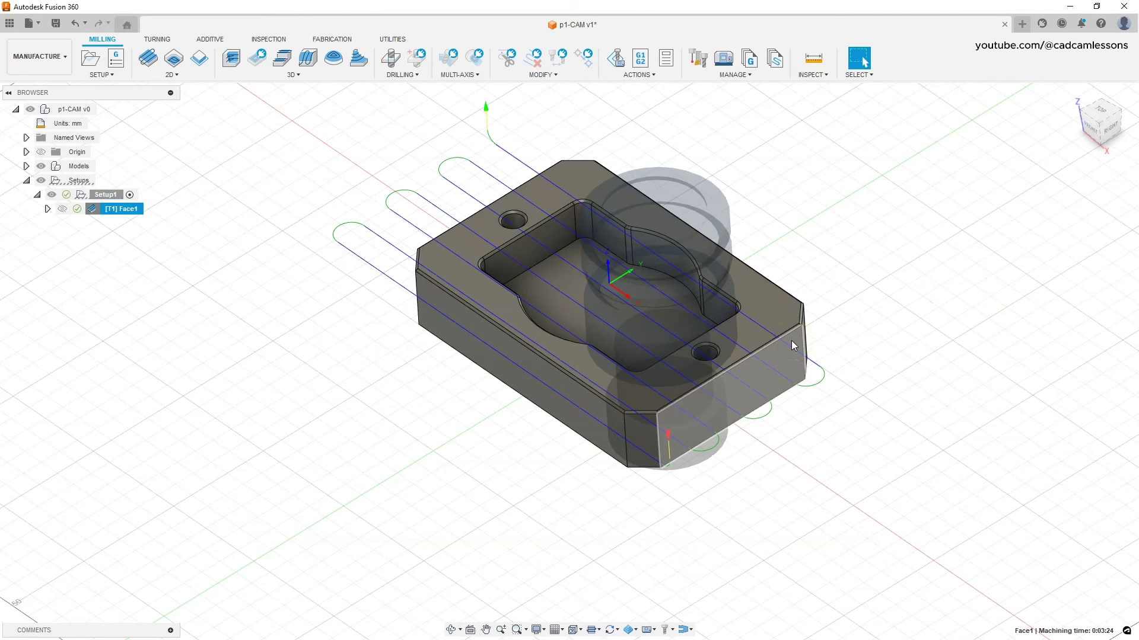
pyautogui.click(92, 212)
# Step: Simulate Face1 at a slowed playback speed, playing then pausing it
pyautogui.rightClick(91, 212)
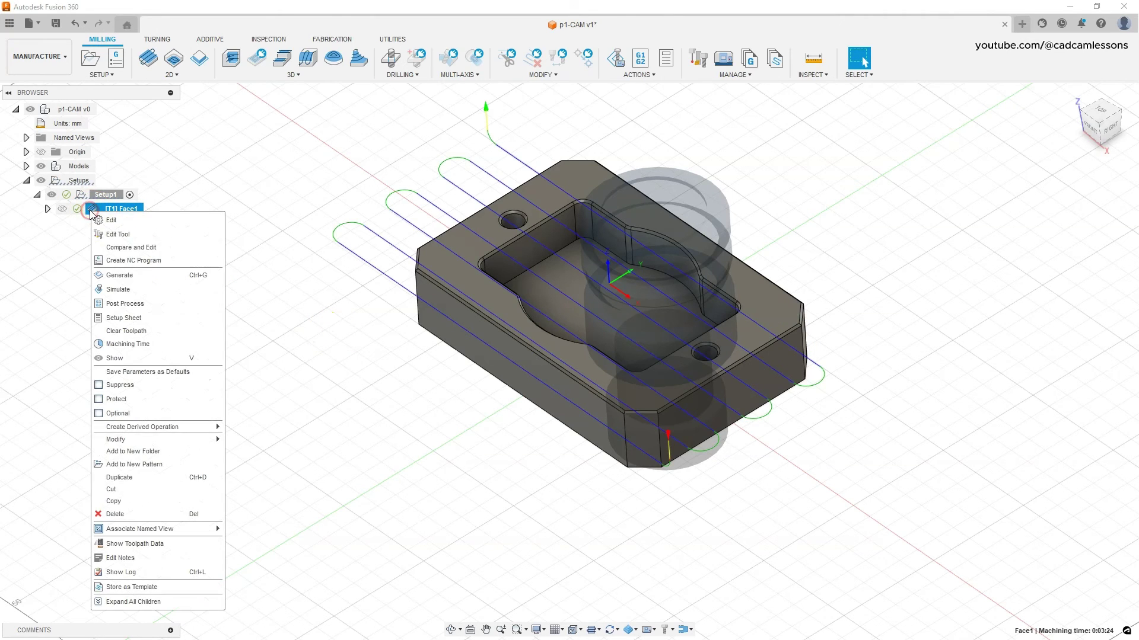
pyautogui.click(131, 290)
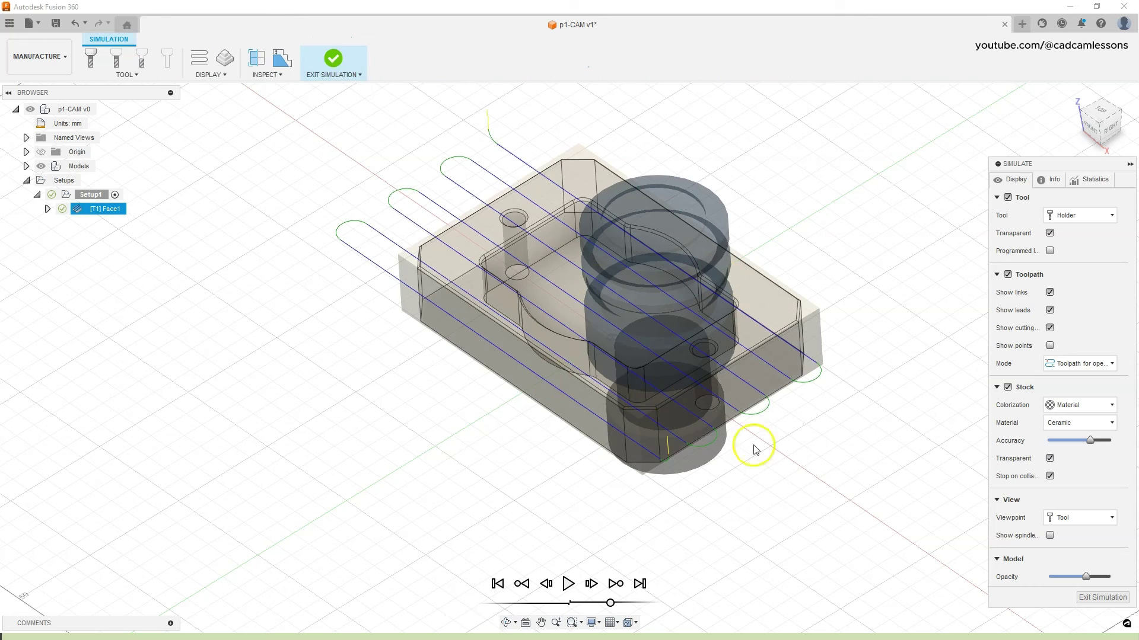
pyautogui.moveTo(610, 603); pyautogui.dragTo(606, 607)
pyautogui.click(568, 584)
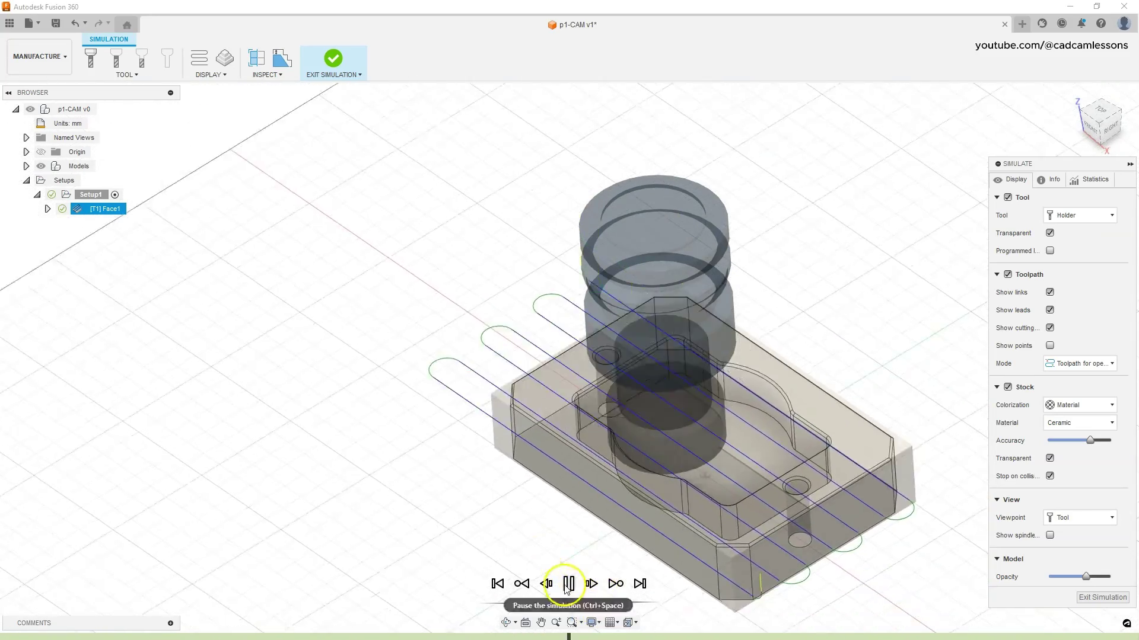
pyautogui.click(568, 584)
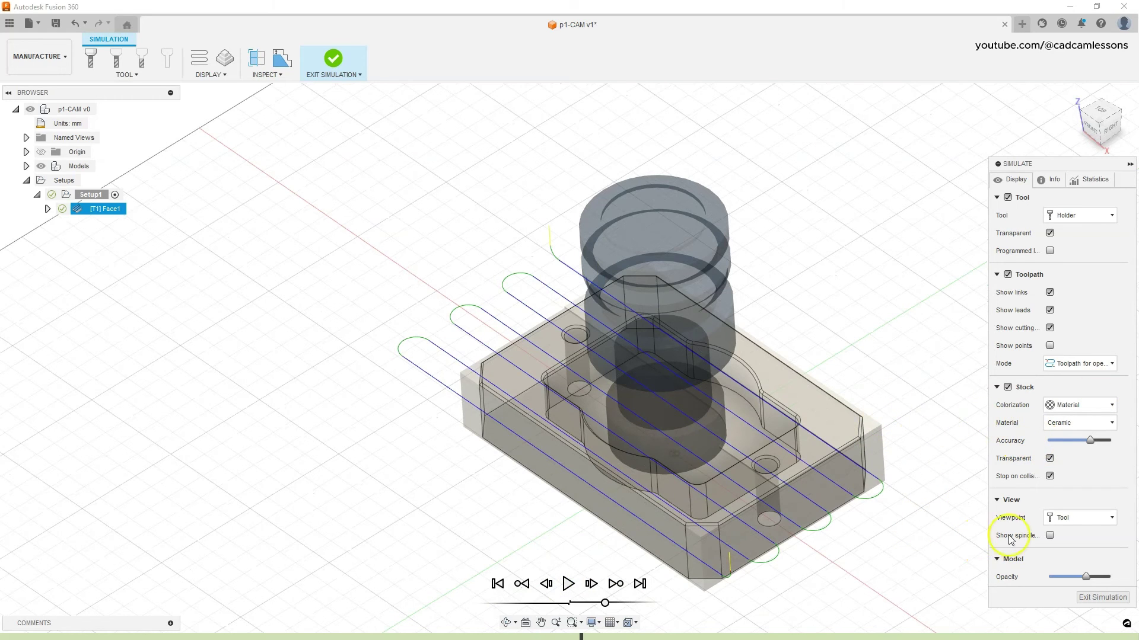
# Step: Set the simulation Viewpoint to Model, resume playback, then exit the simulation
pyautogui.click(1068, 517)
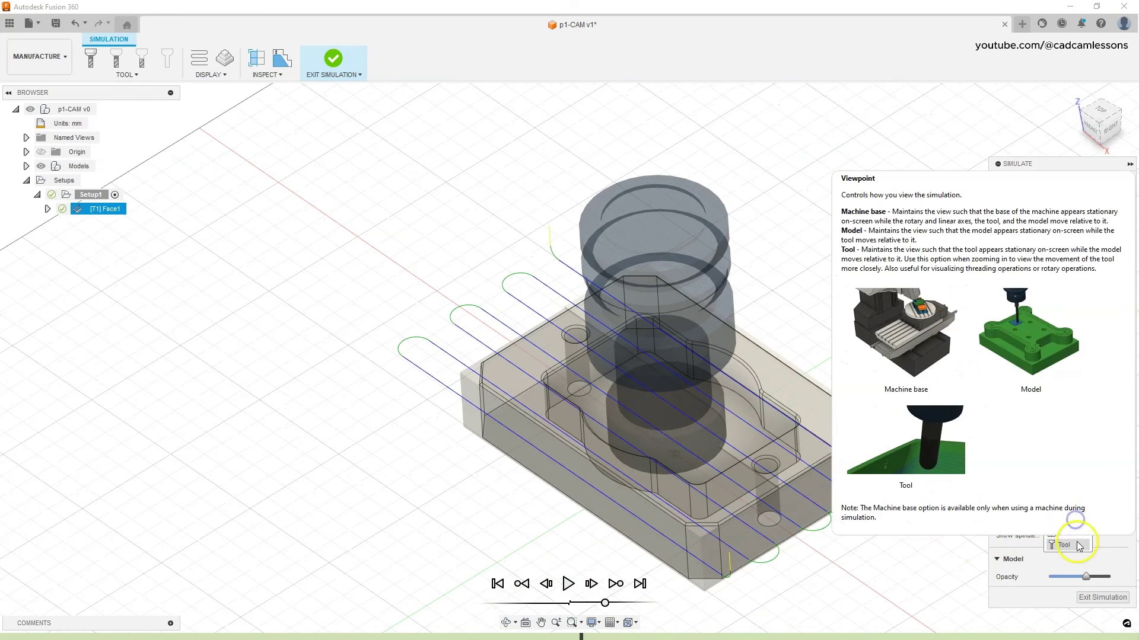
pyautogui.click(1066, 537)
pyautogui.click(568, 584)
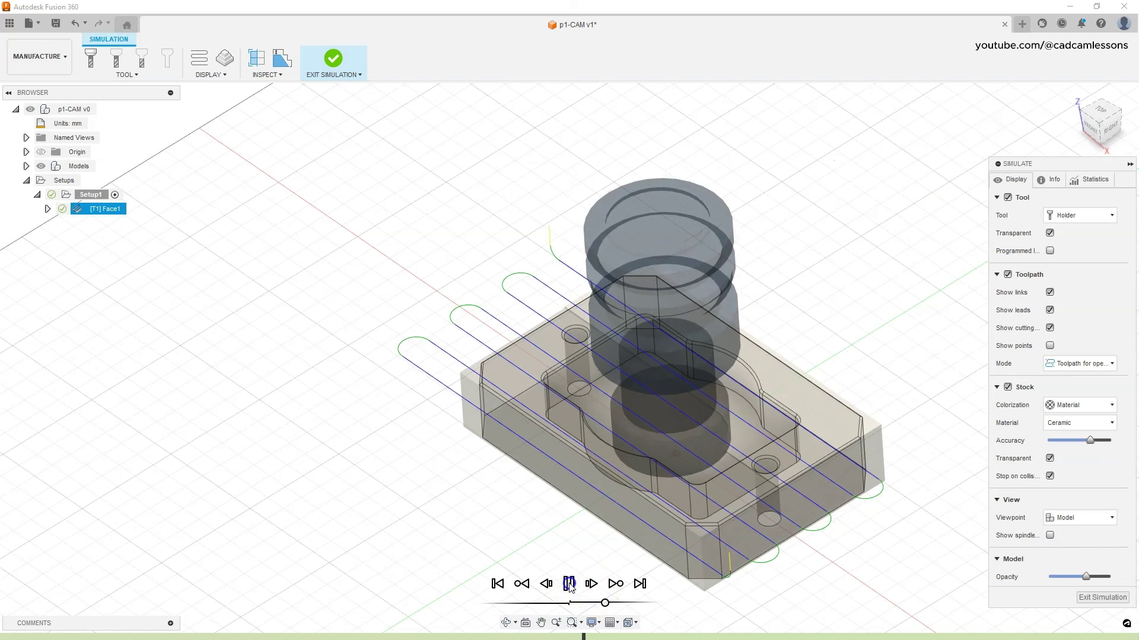
pyautogui.click(665, 574)
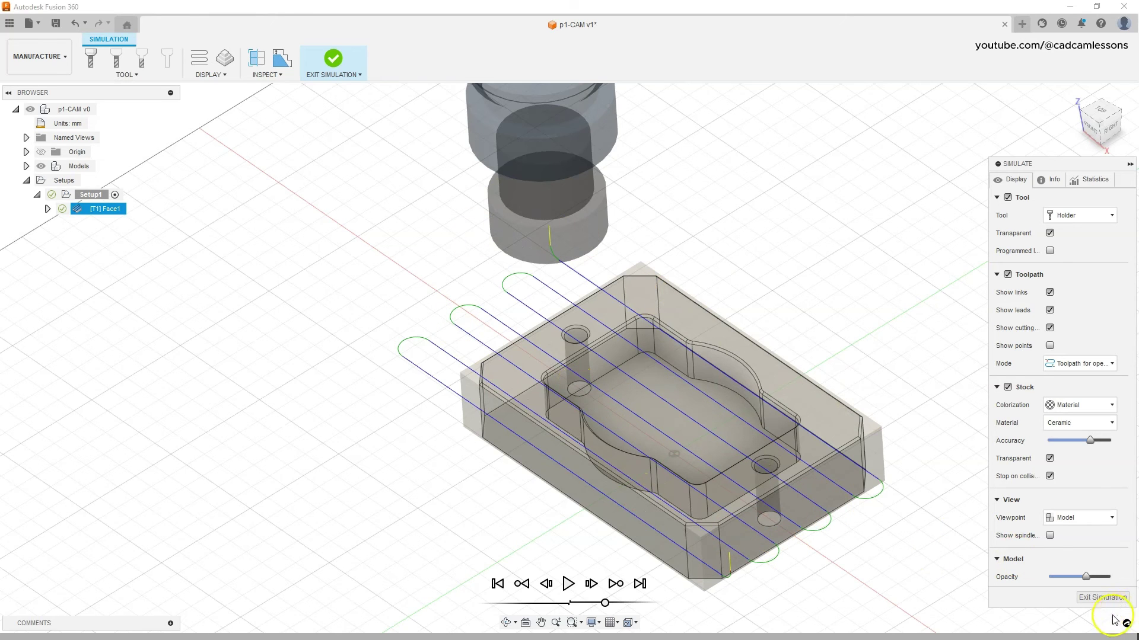
pyautogui.click(1092, 598)
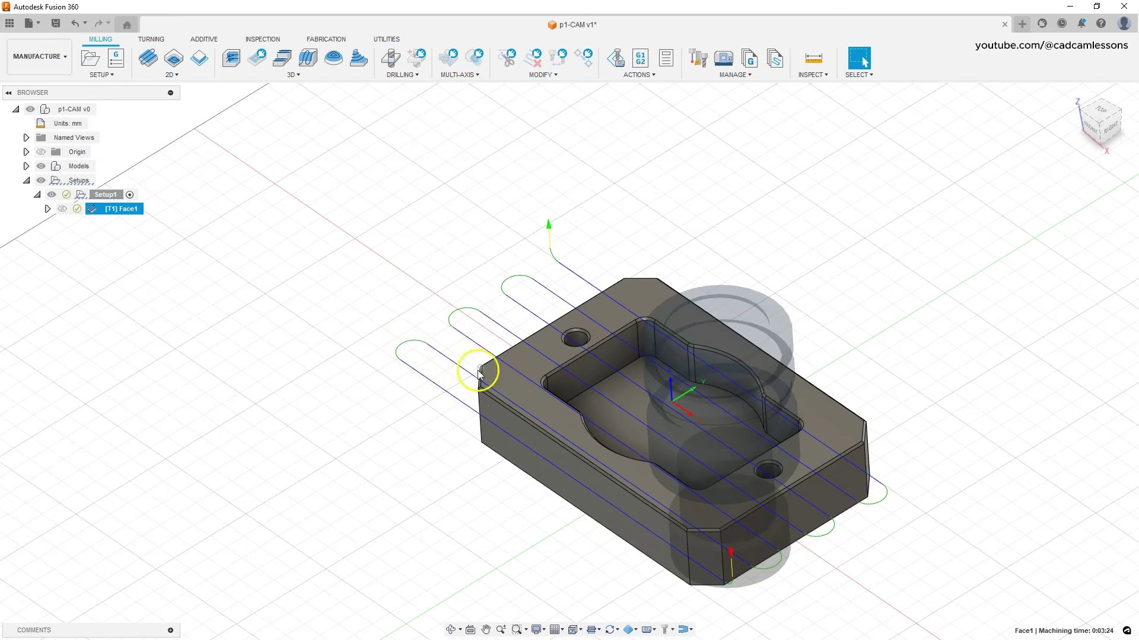
# Step: Choose Climb as Face1's cutting direction and regenerate its toolpath
pyautogui.rightClick(92, 210)
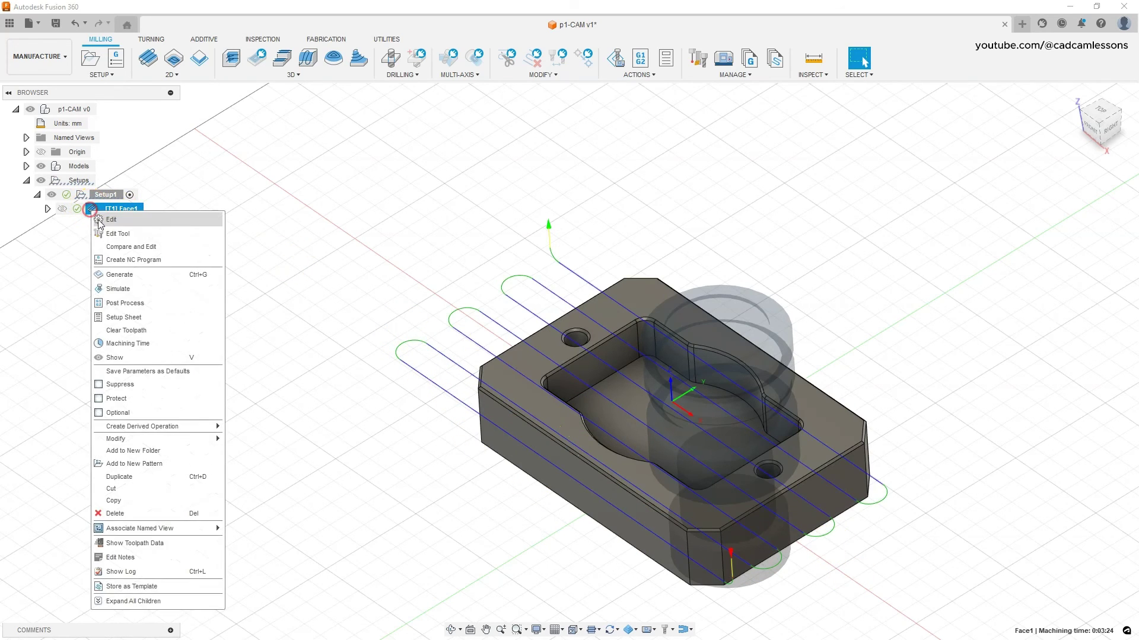
pyautogui.click(98, 221)
pyautogui.click(983, 181)
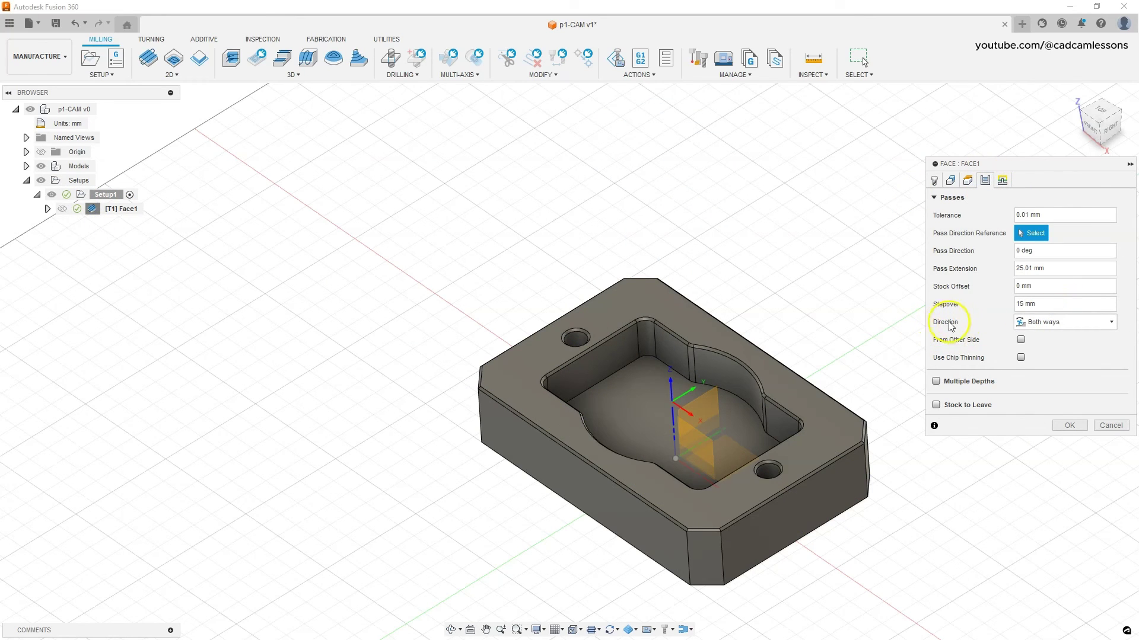
pyautogui.click(1044, 322)
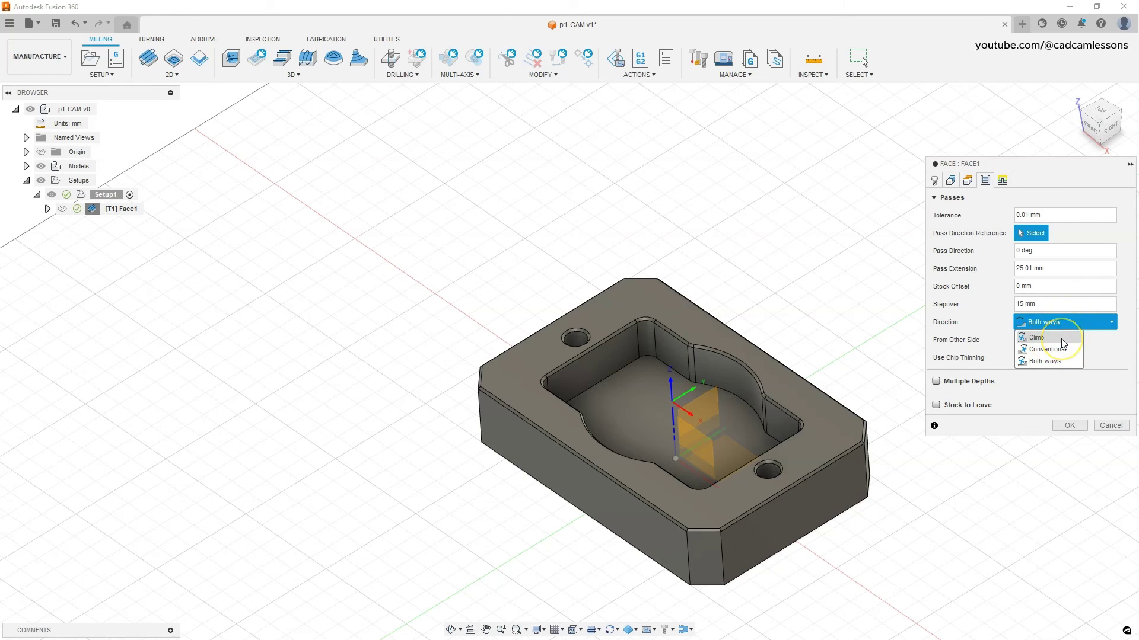
pyautogui.click(1062, 344)
pyautogui.click(1069, 425)
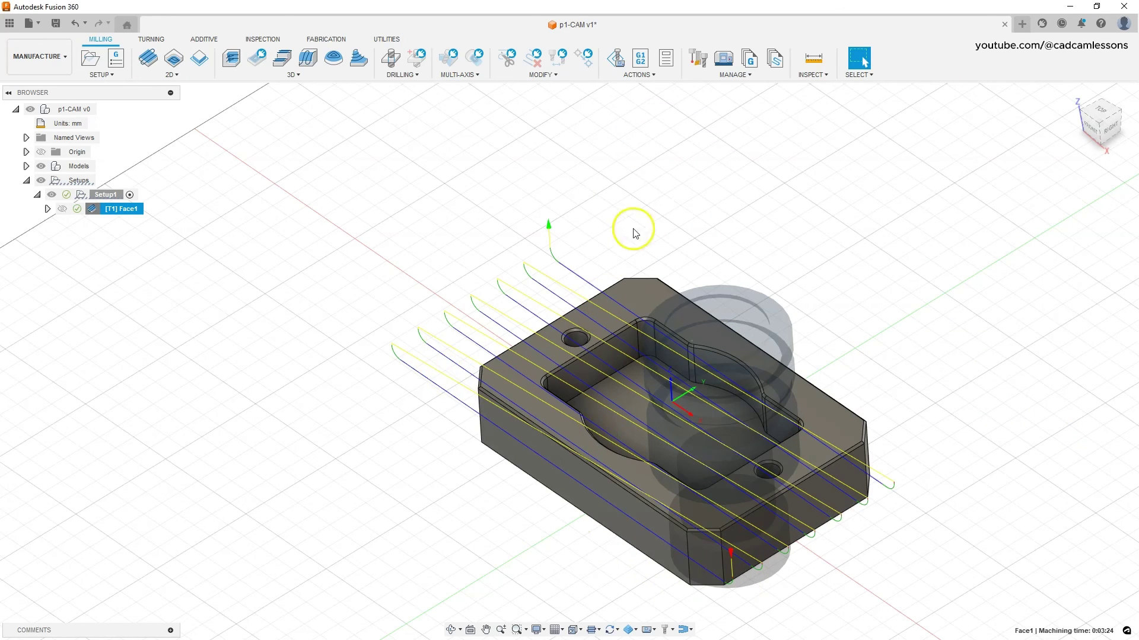
# Step: Play Face1's simulation, watch it from the FRONT view, pause, and exit
pyautogui.rightClick(92, 212)
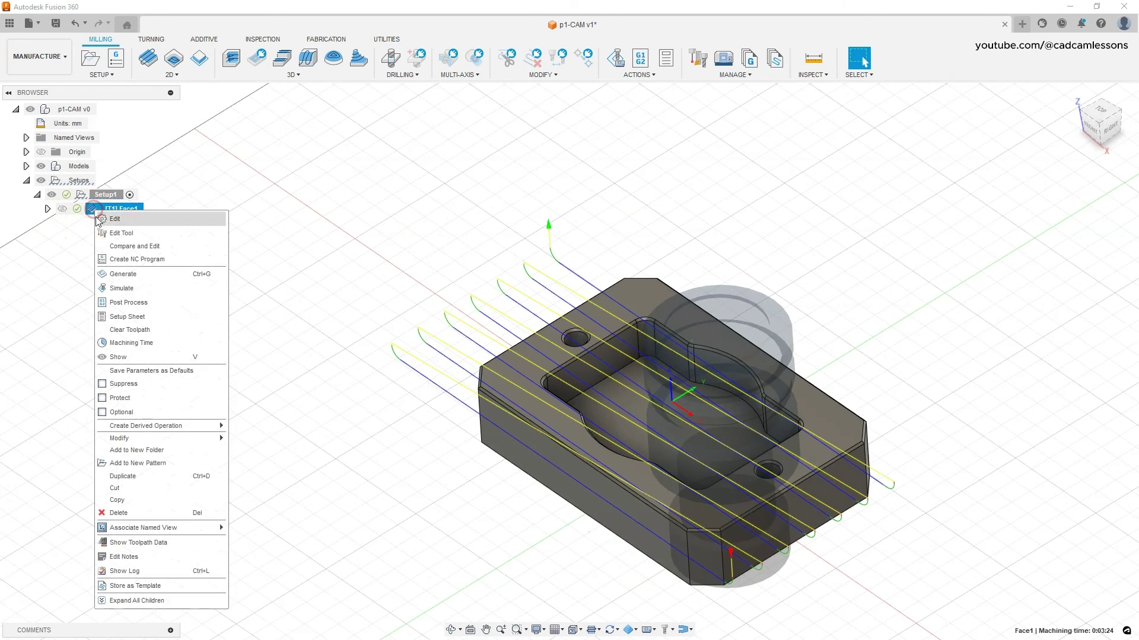
pyautogui.click(134, 290)
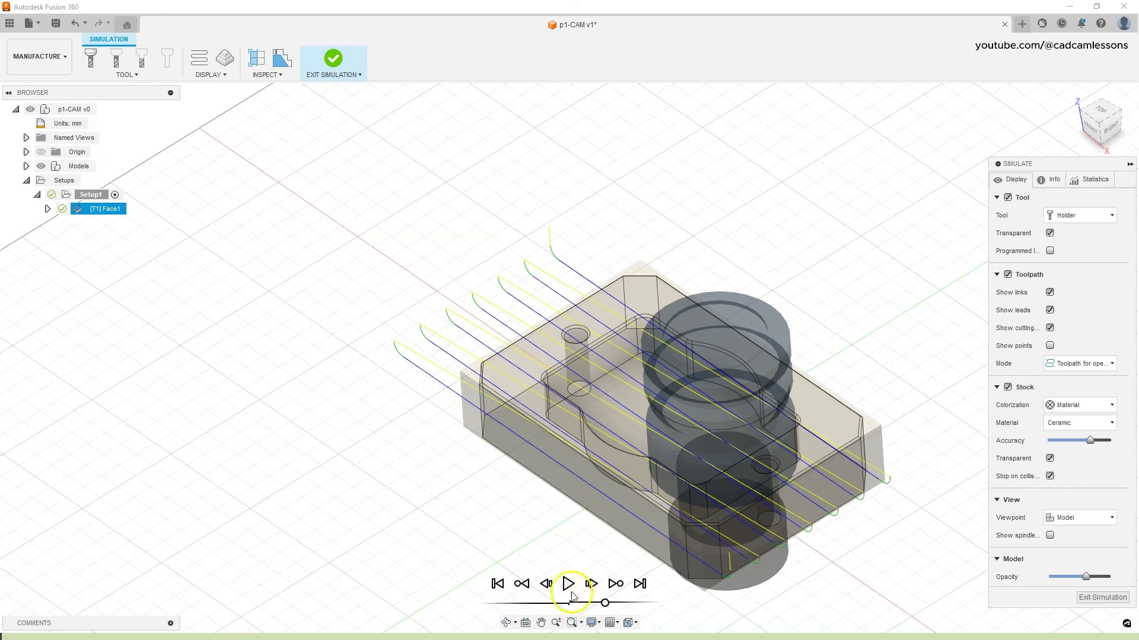
pyautogui.click(570, 590)
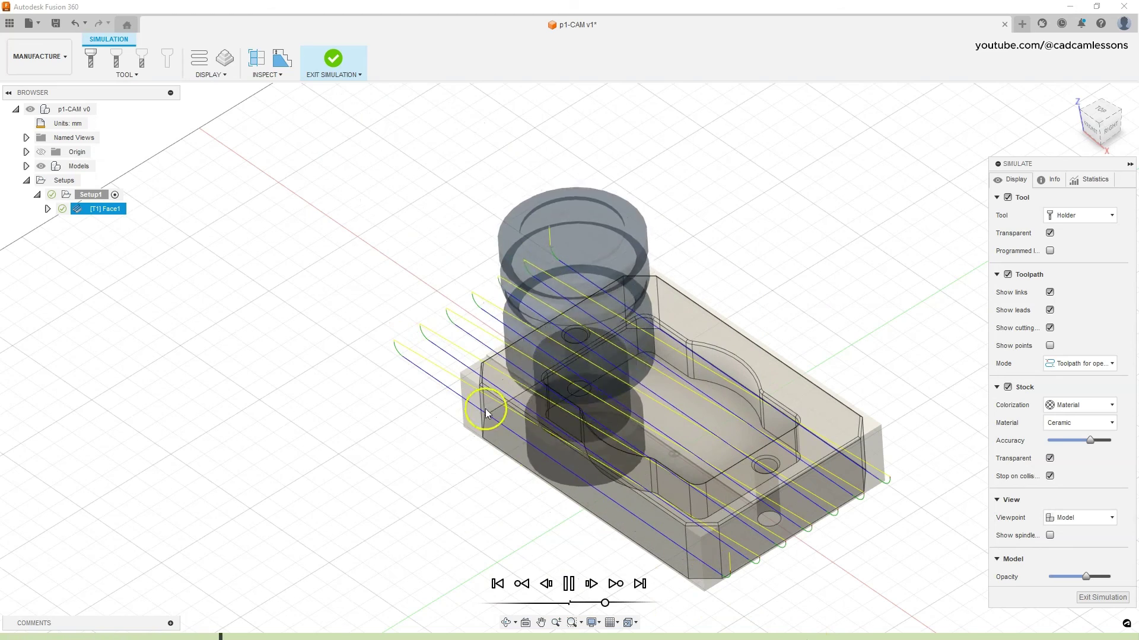
pyautogui.click(1092, 136)
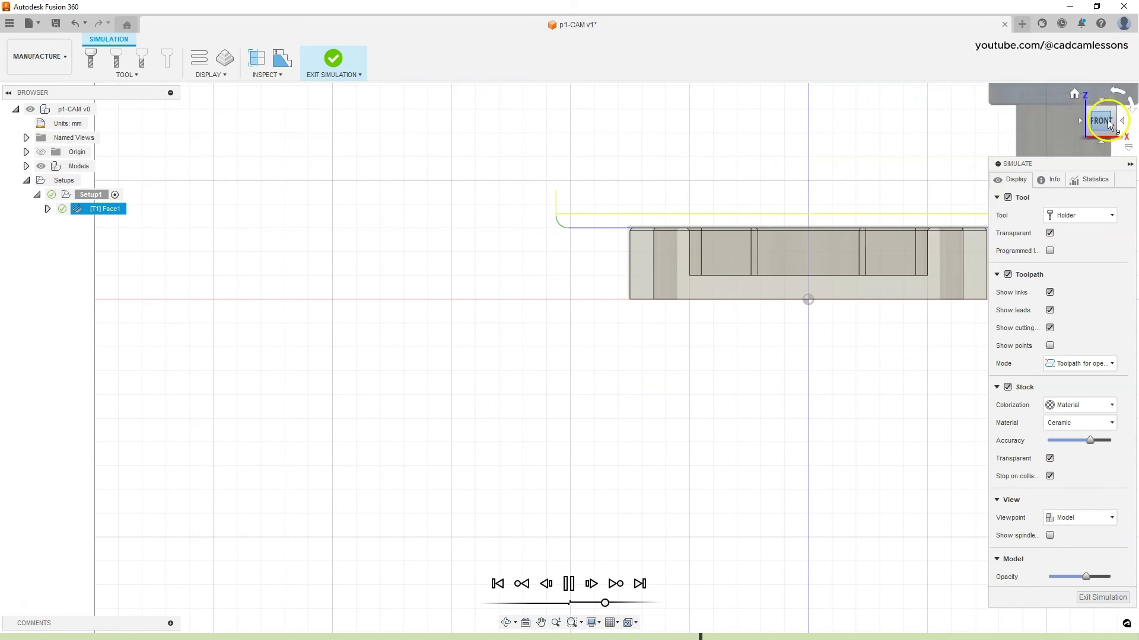
pyautogui.click(572, 595)
pyautogui.click(1069, 601)
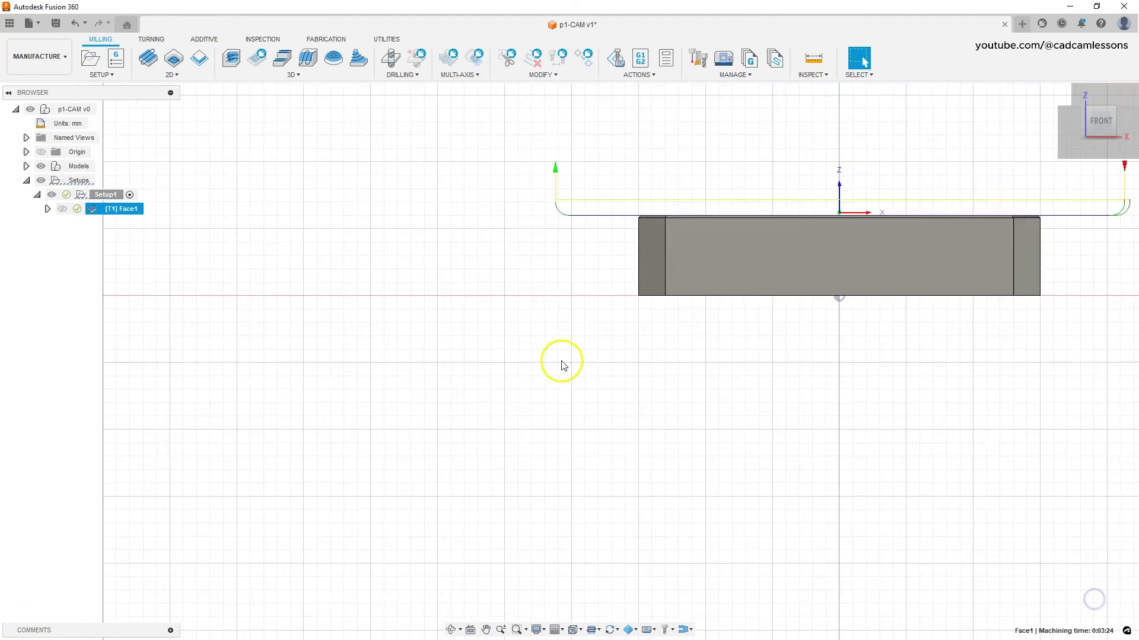
# Step: Edit Face1's passes to a 35 mm stepover with Both ways direction and regenerate the toolpath
pyautogui.keyDown('shift'); pyautogui.moveTo(941, 267); pyautogui.dragTo(892, 314, button='middle'); pyautogui.keyUp('shift')
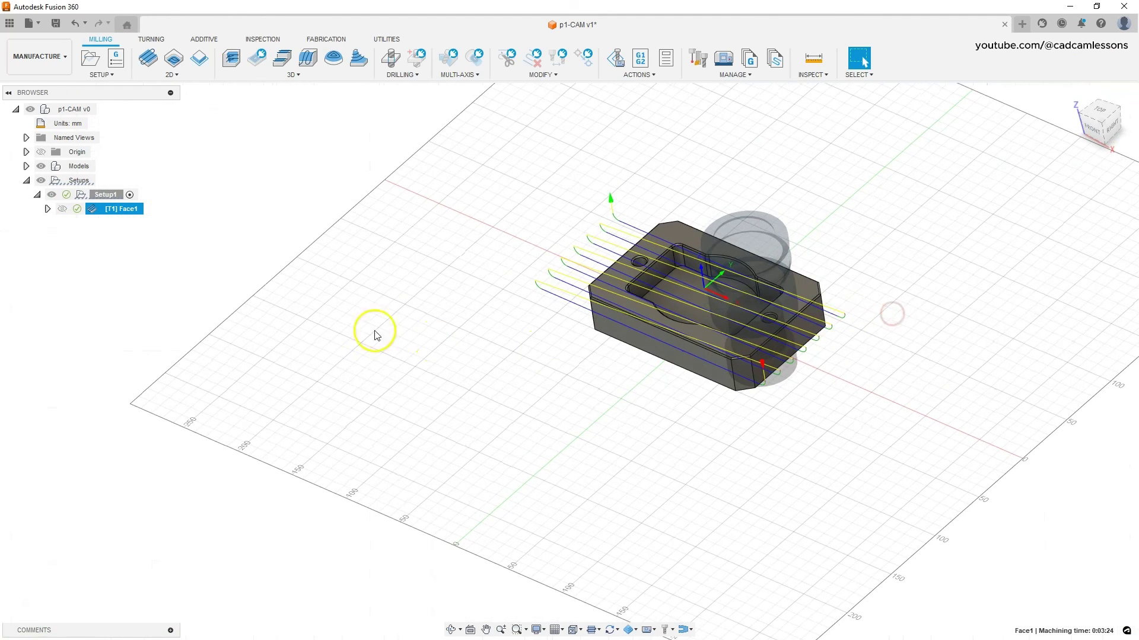
pyautogui.rightClick(96, 210)
pyautogui.click(122, 221)
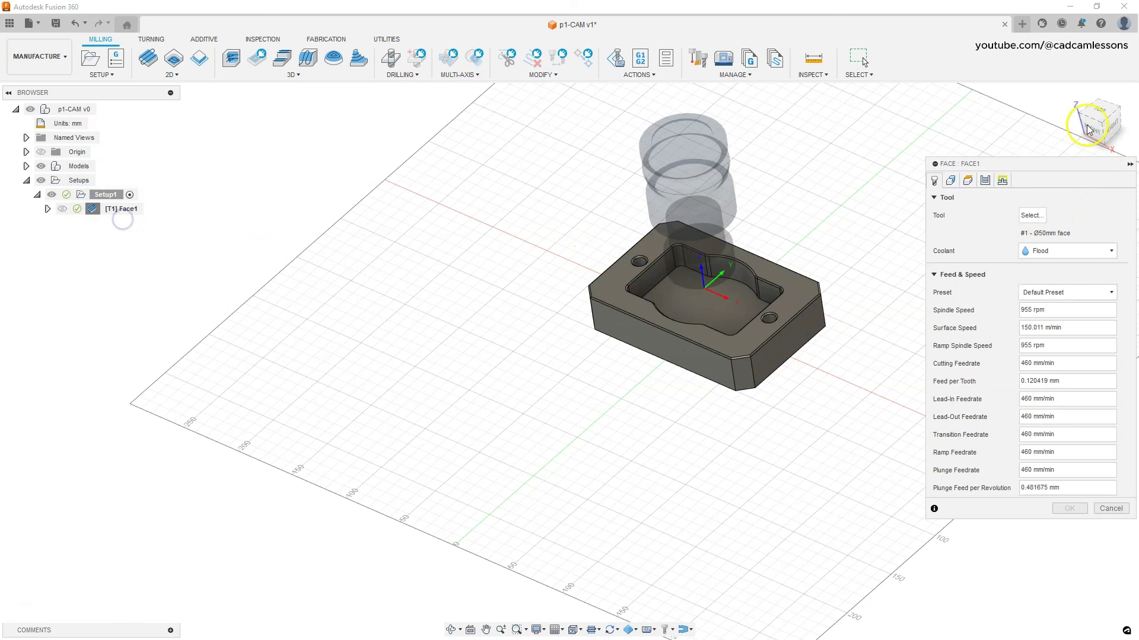
pyautogui.click(984, 181)
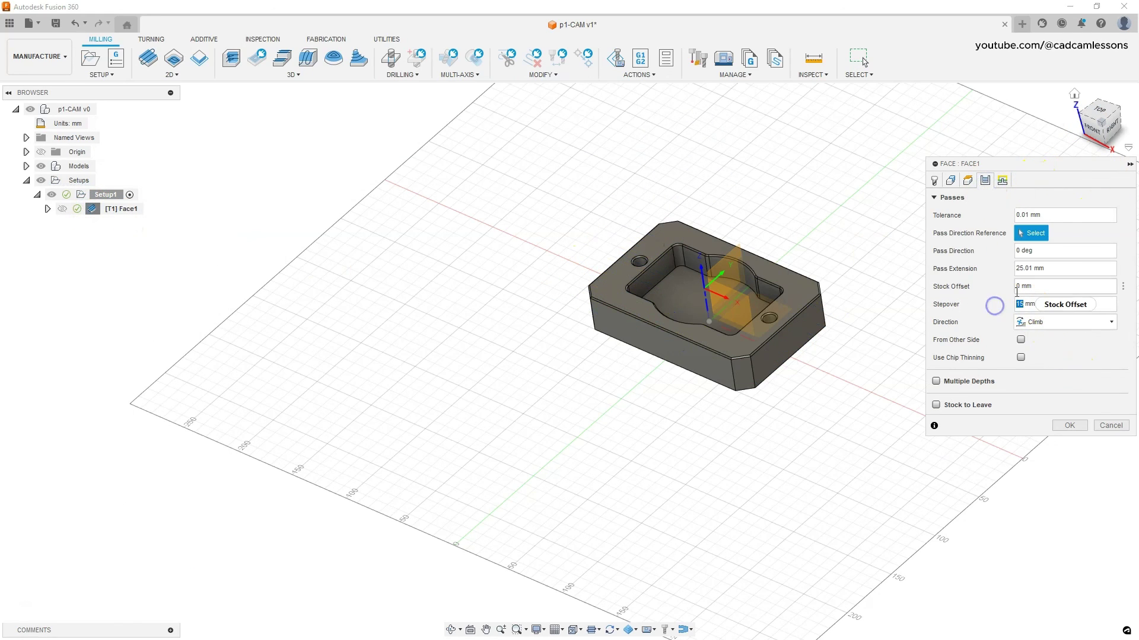
pyautogui.write('5')
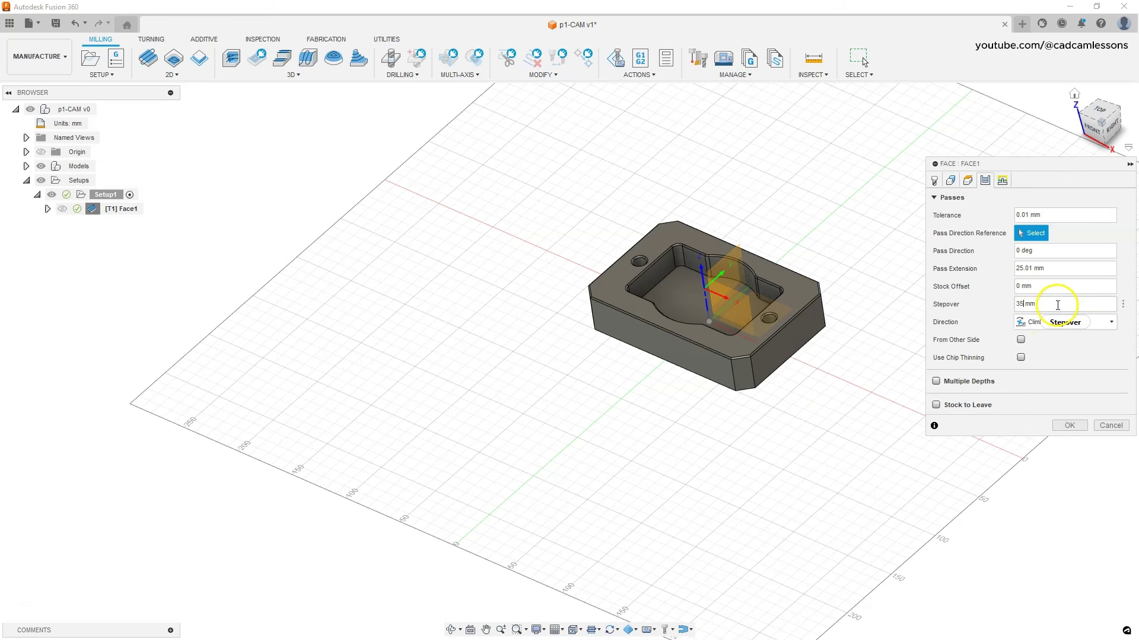
pyautogui.click(1059, 324)
pyautogui.click(1056, 358)
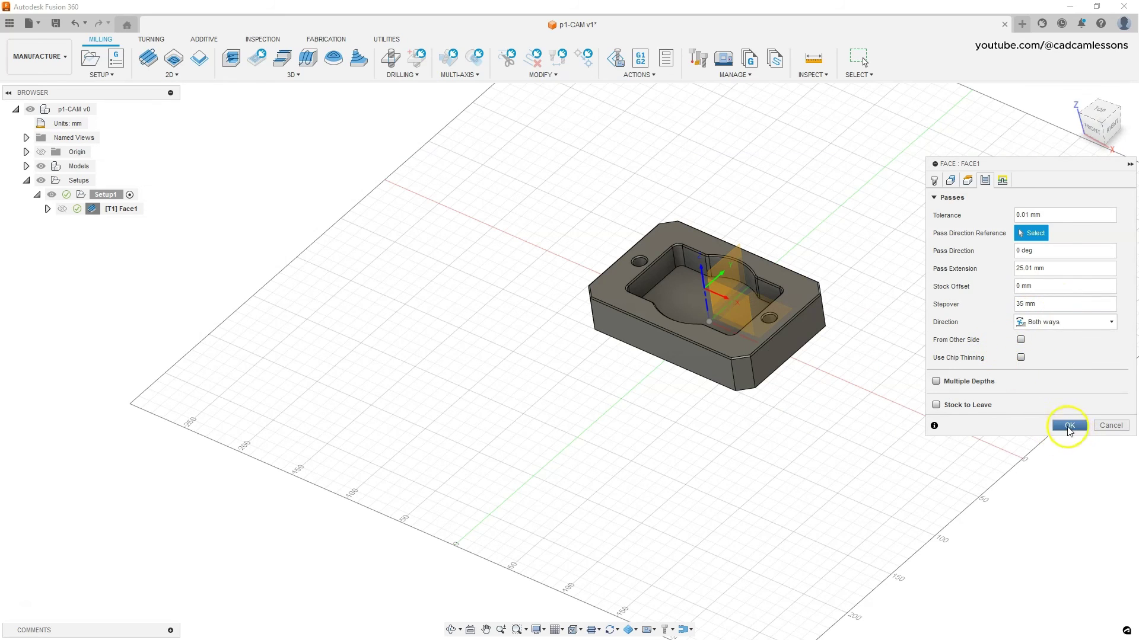
pyautogui.click(1067, 423)
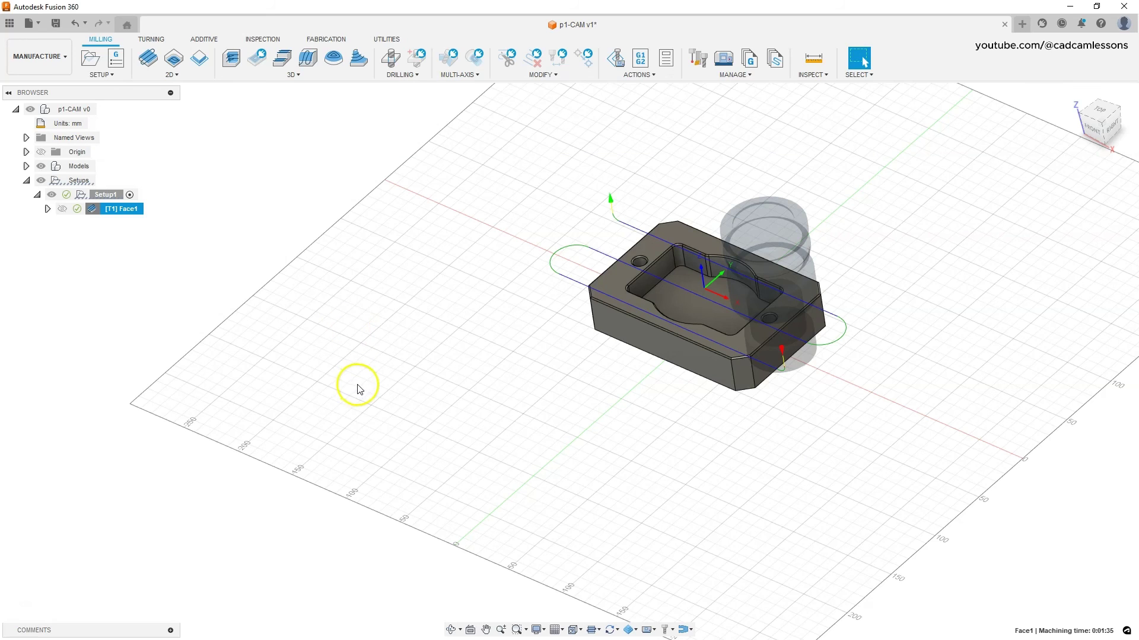
pyautogui.doubleClick(94, 209)
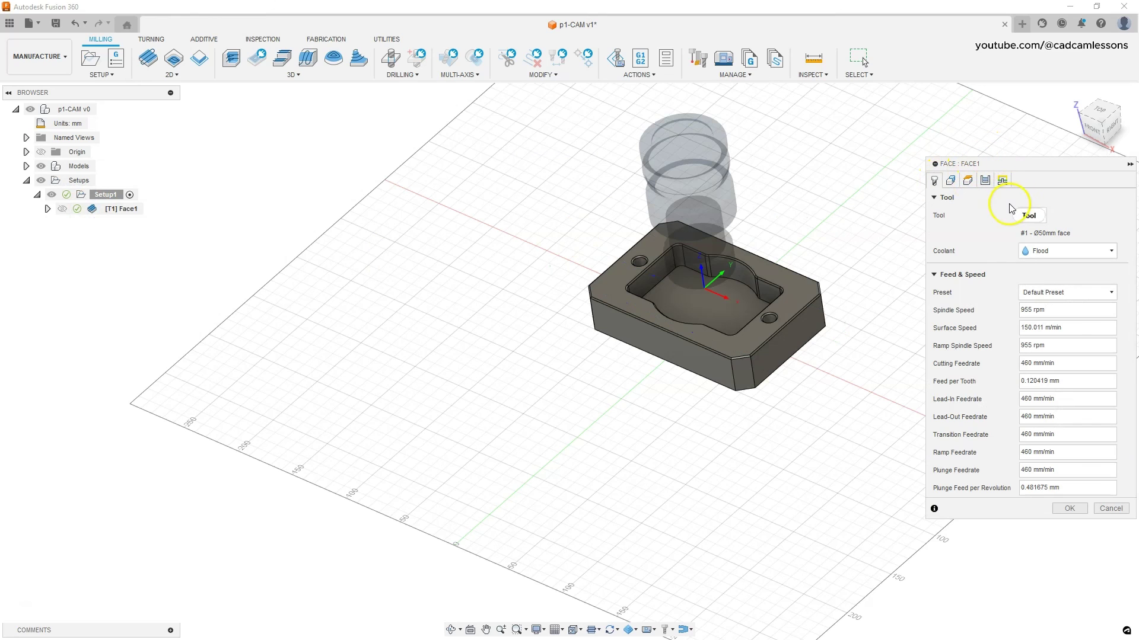
pyautogui.click(1111, 509)
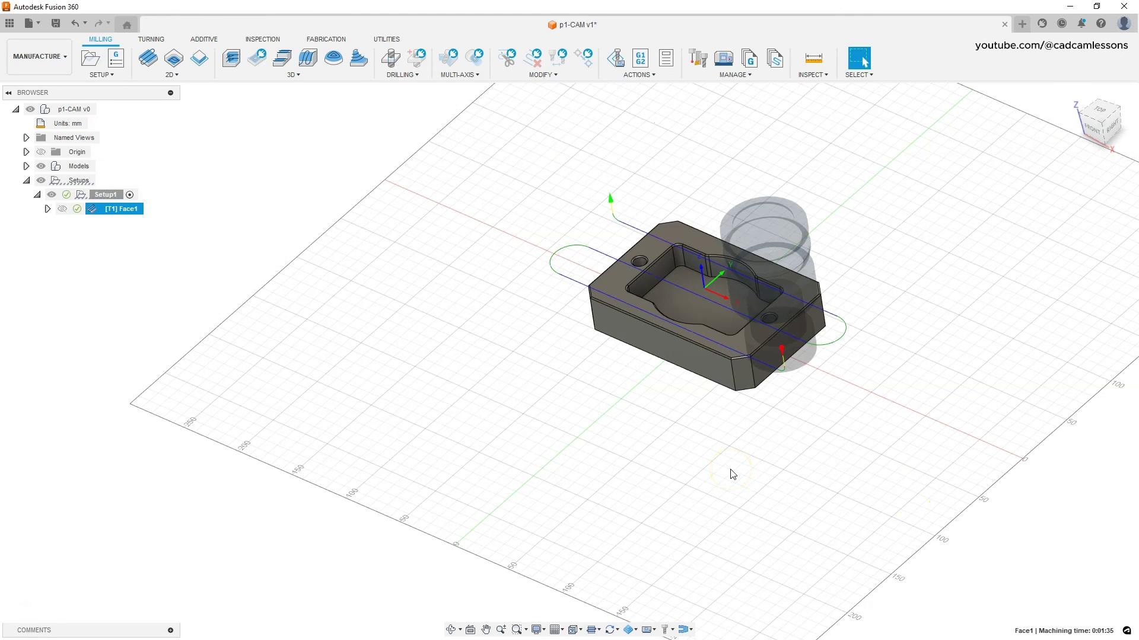